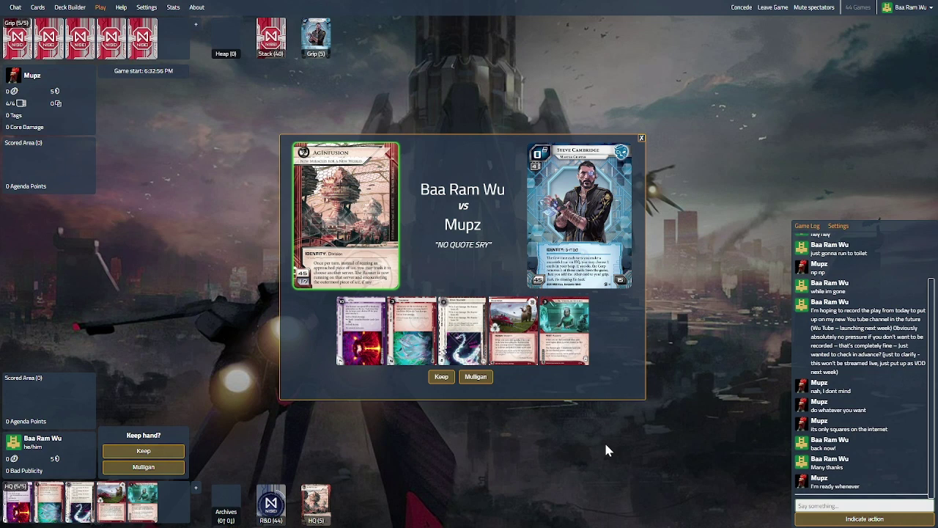
Mulligan the opening hand and send the opponent a good-luck message in chat.
{"action": "left_click", "coordinate": [475, 377]}
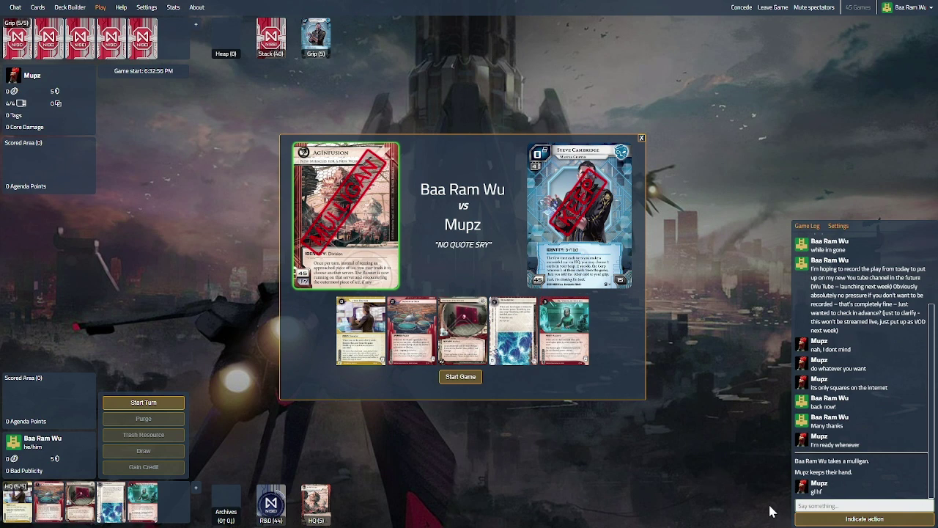
{"action": "left_click", "coordinate": [825, 505]}
{"action": "type", "text": "Good"}
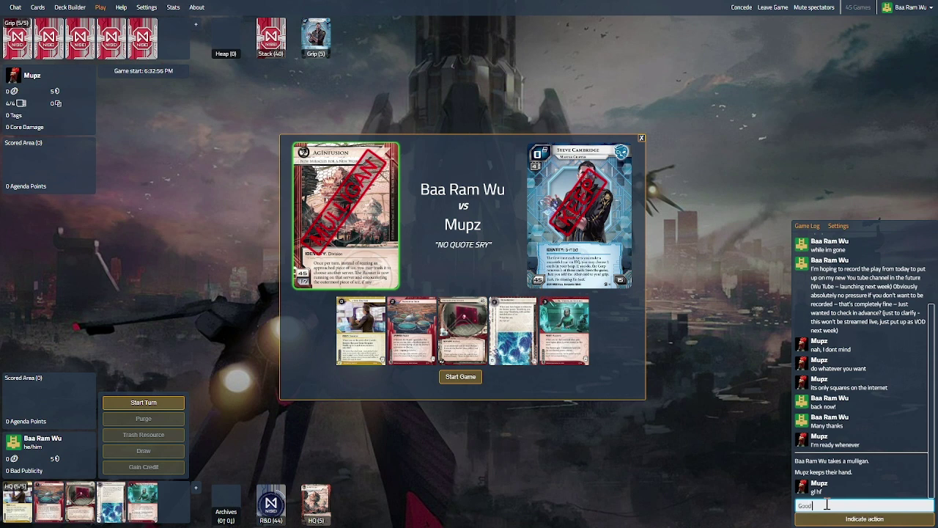
{"action": "type", "text": " luck & try to"}
{"action": "type", "text": "o!"}
{"action": "key", "text": "Return"}
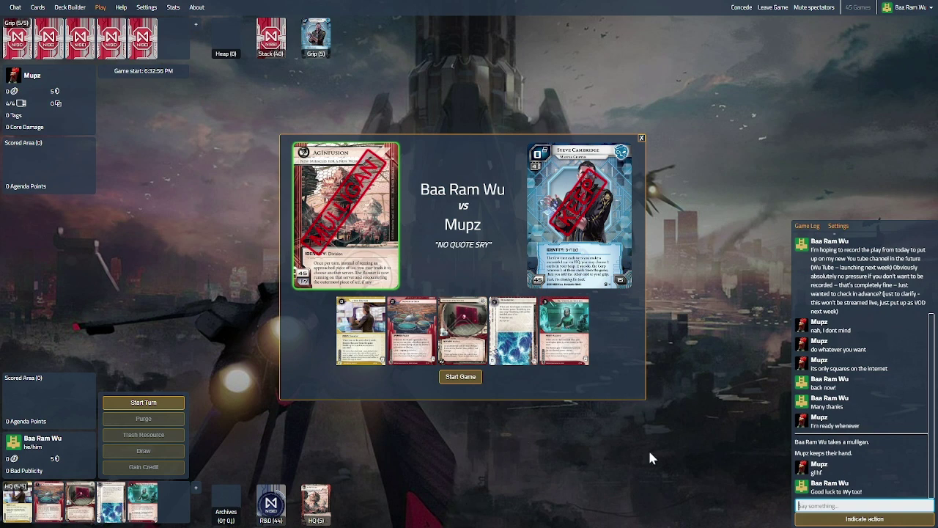
Start the game and begin the first Corp turn by drawing a card.
{"action": "left_click", "coordinate": [460, 376]}
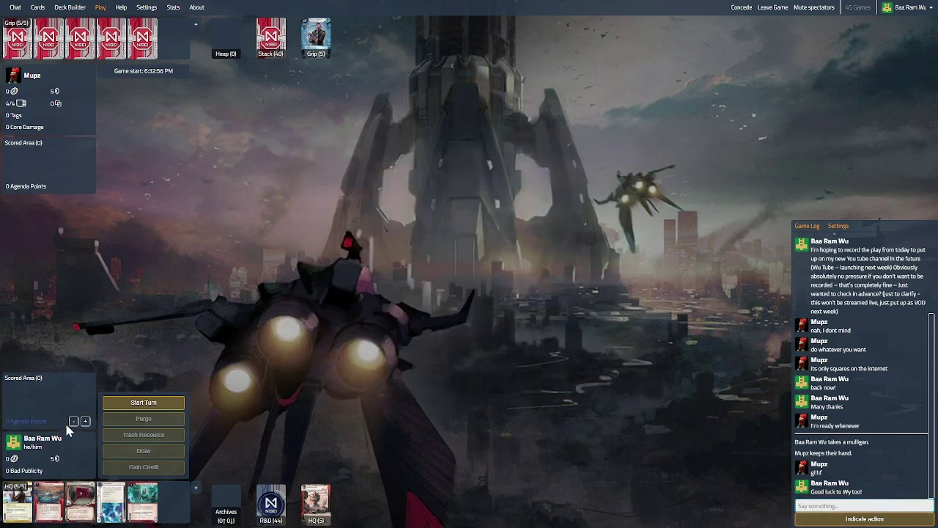
{"action": "left_click", "coordinate": [143, 403]}
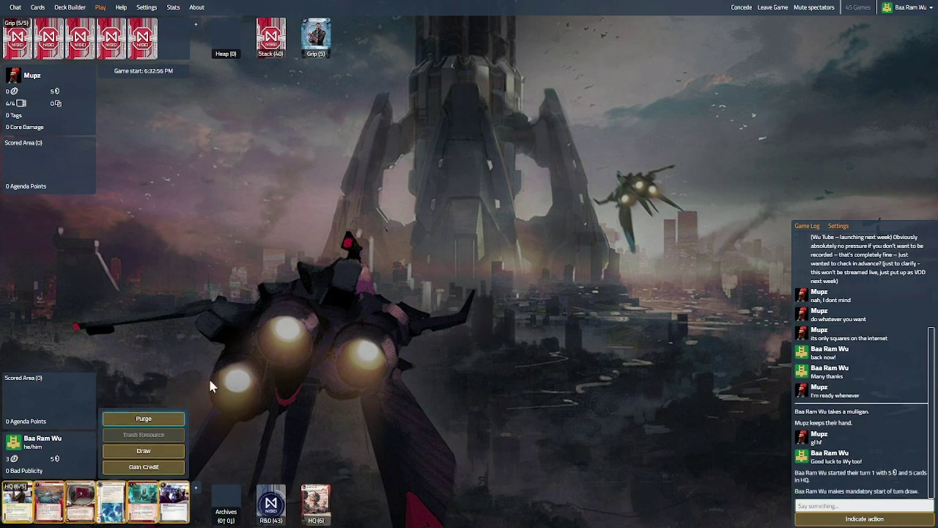
{"action": "left_click", "coordinate": [142, 453]}
Install ice on HQ, play Hedge Fund for 9 credits, and end the turn.
{"action": "left_click", "coordinate": [169, 498]}
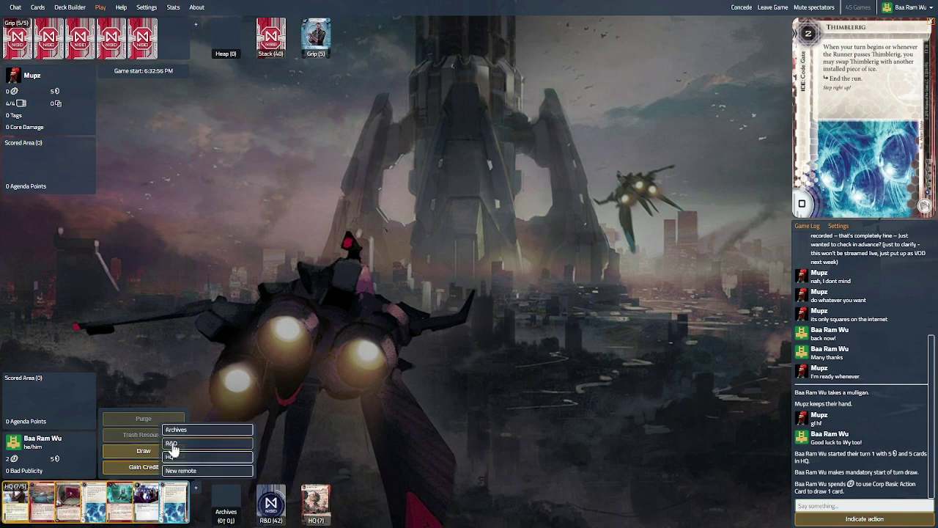
{"action": "left_click", "coordinate": [173, 449]}
{"action": "left_click", "coordinate": [179, 506]}
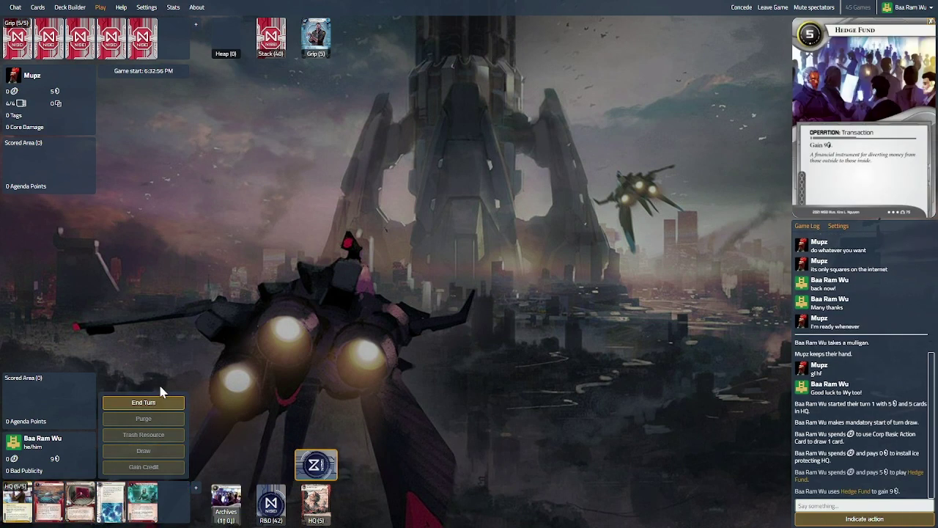
{"action": "left_click", "coordinate": [154, 403]}
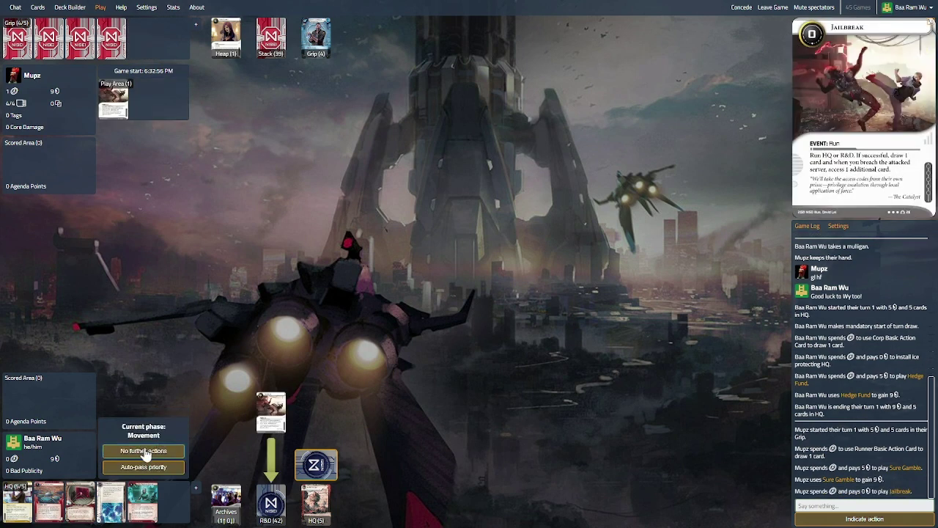
Pass on the Runner's R&D run, review their heap, and start Corp turn 2.
{"action": "left_click", "coordinate": [144, 450]}
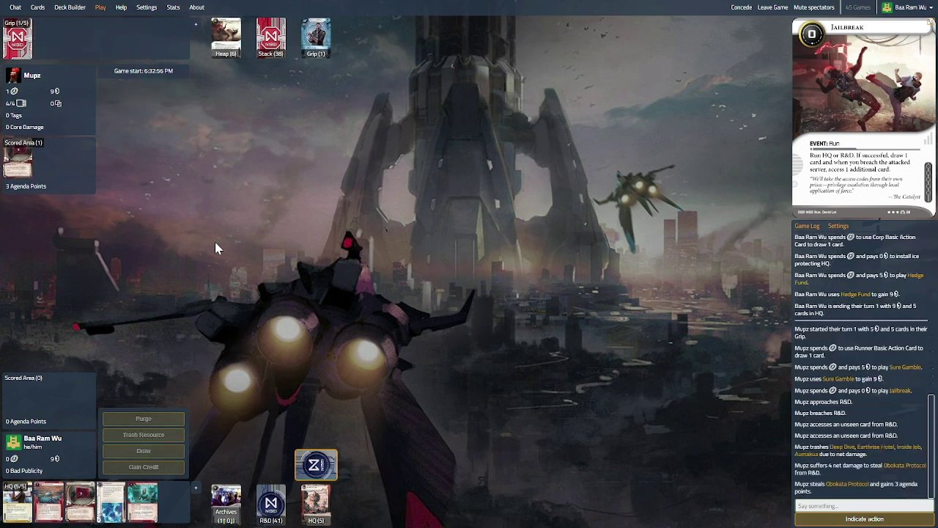
{"action": "left_click", "coordinate": [224, 38]}
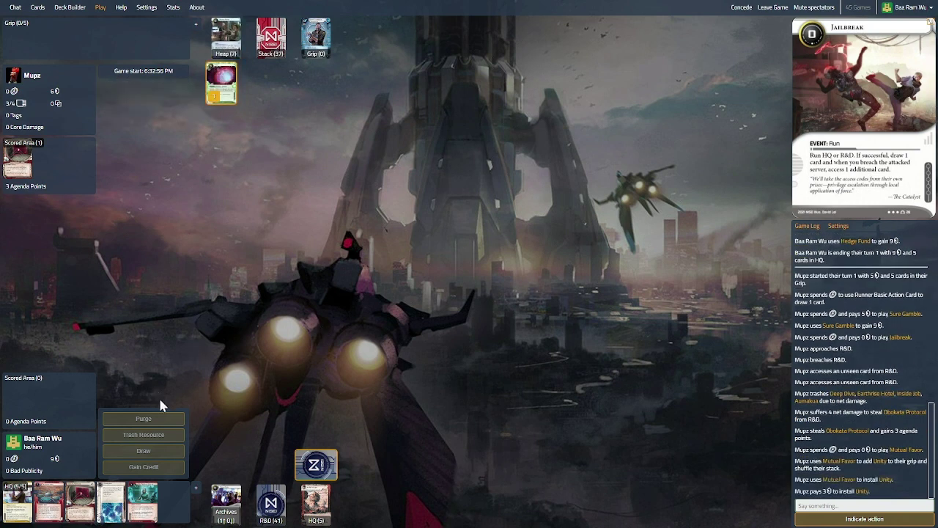
{"action": "left_click", "coordinate": [141, 403]}
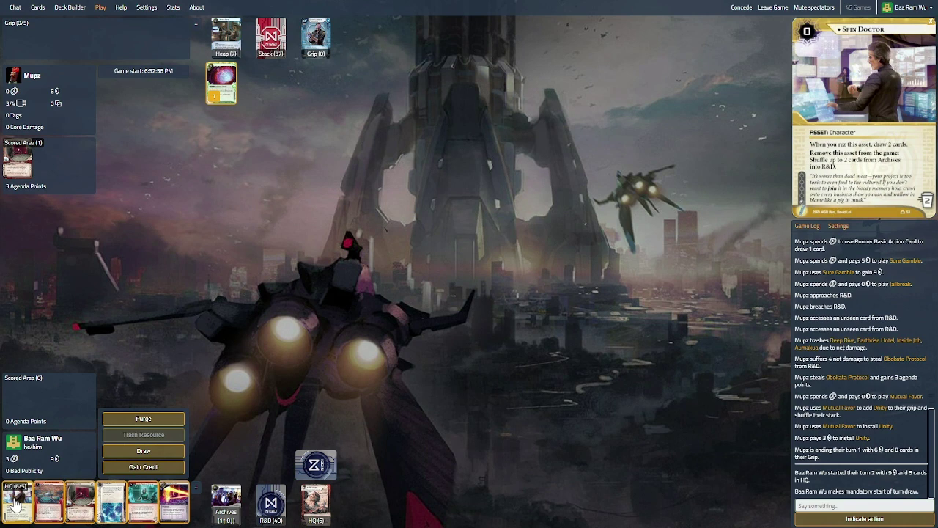
Install Spin Doctor in a new remote server and rez it to draw two cards.
{"action": "left_click", "coordinate": [14, 502]}
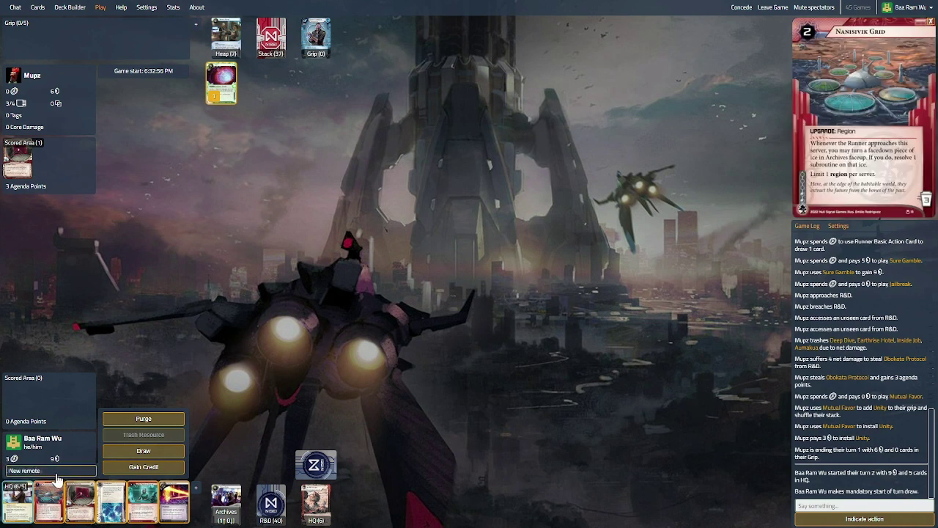
{"action": "left_click", "coordinate": [24, 470]}
{"action": "left_click", "coordinate": [361, 504]}
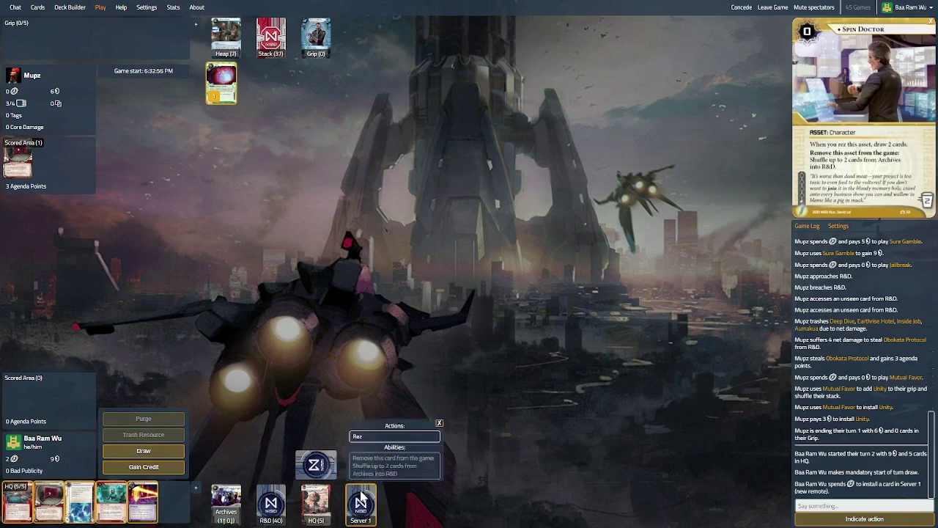
{"action": "left_click", "coordinate": [364, 438]}
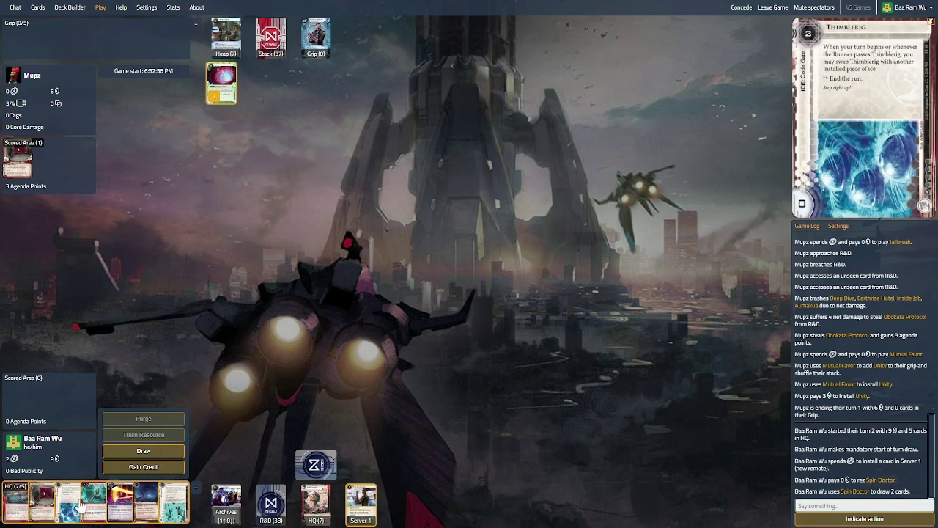
Install ice protecting R&D and Server 1, then end the turn.
{"action": "left_click", "coordinate": [174, 500]}
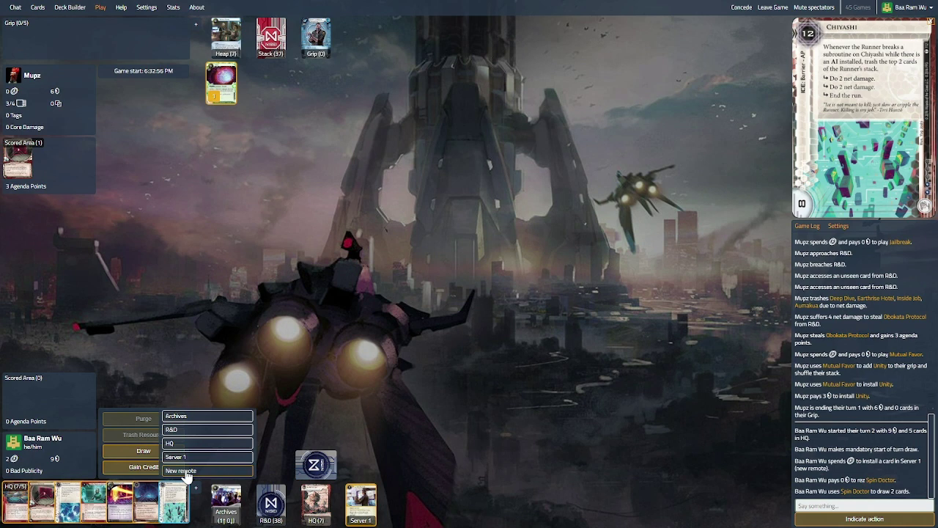
{"action": "left_click", "coordinate": [177, 431]}
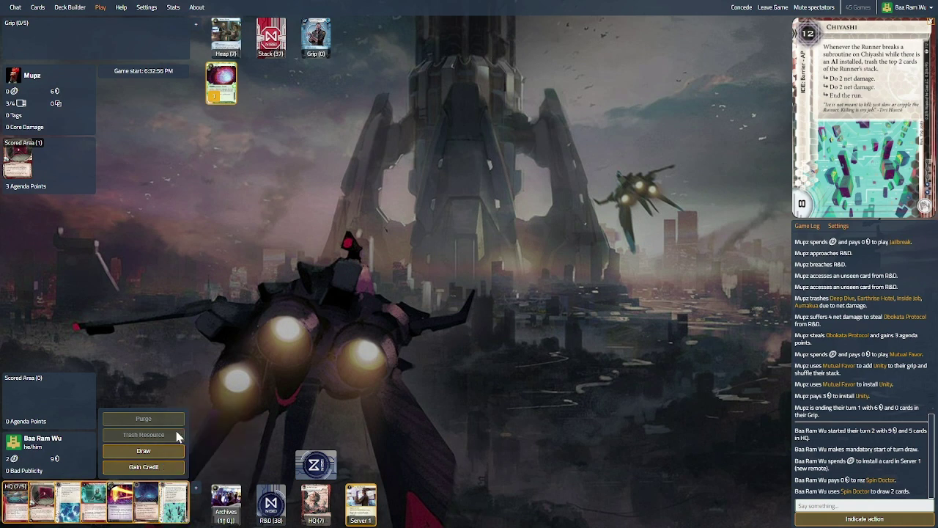
{"action": "left_click", "coordinate": [79, 504]}
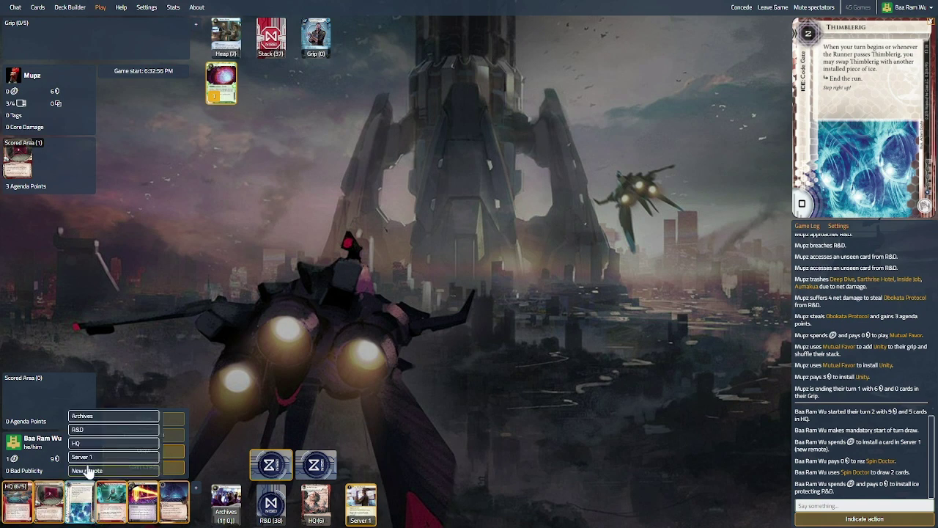
{"action": "left_click", "coordinate": [85, 469]}
{"action": "left_click", "coordinate": [144, 403]}
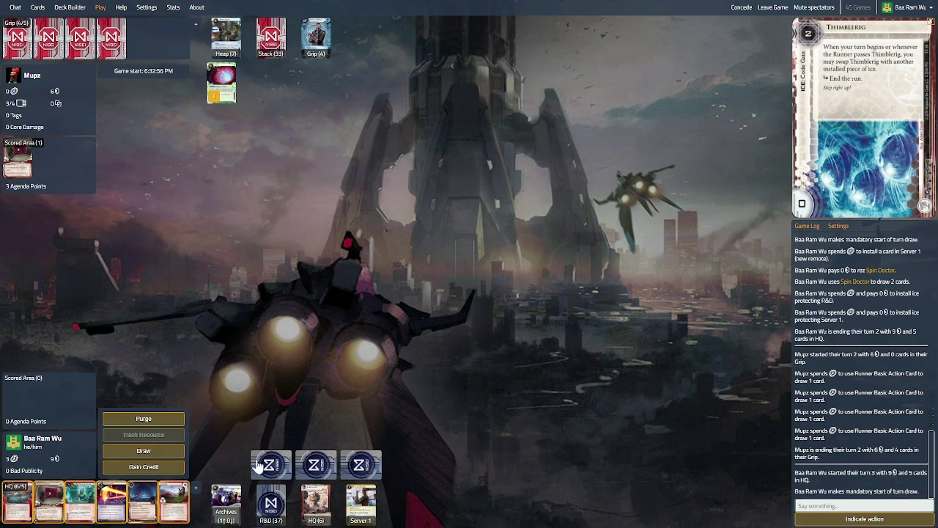
Draw a card, gain credits up to 11, and end the turn.
{"action": "left_click", "coordinate": [141, 452]}
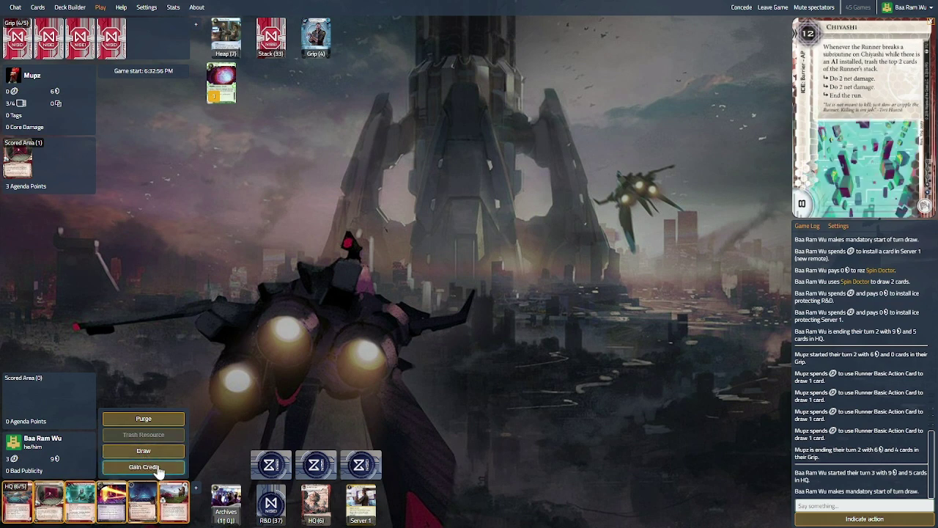
{"action": "left_click", "coordinate": [135, 466]}
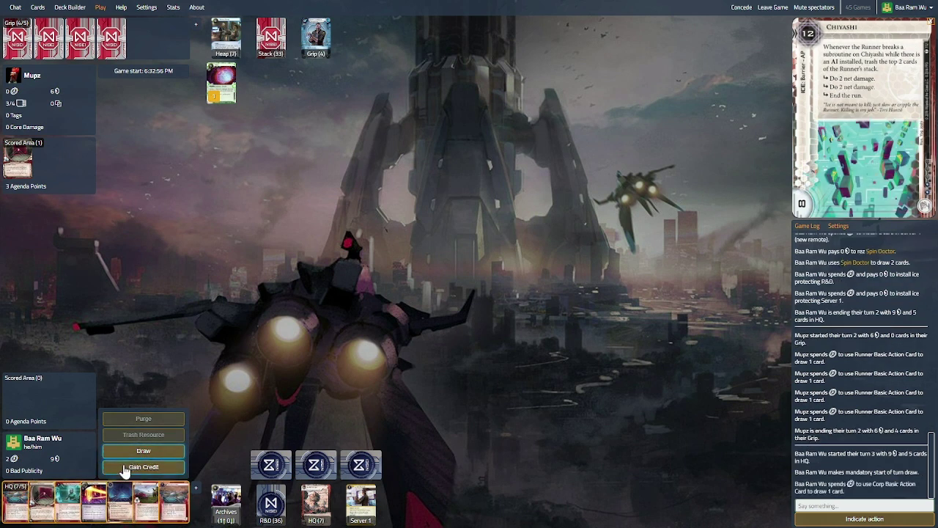
{"action": "left_click", "coordinate": [143, 402]}
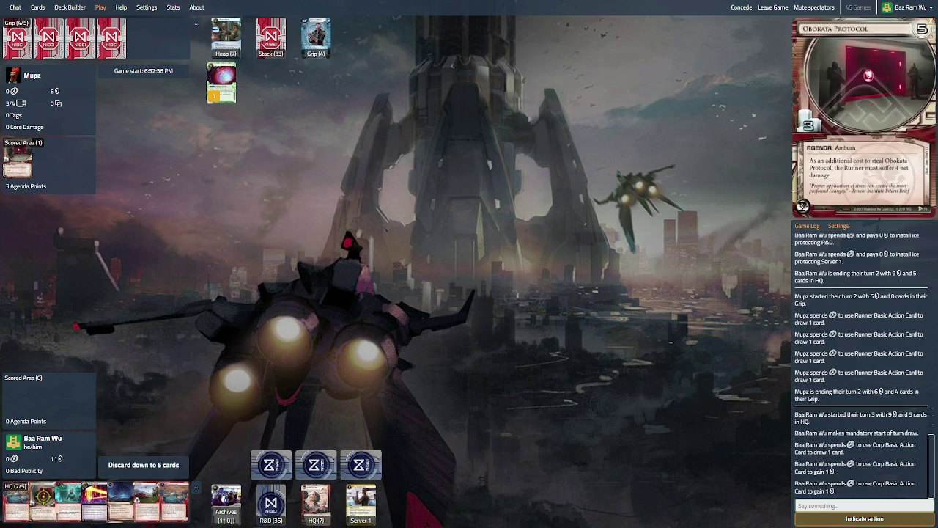
Discard two HQ cards down to five, then glance at Archives.
{"action": "left_click", "coordinate": [48, 499]}
{"action": "left_click", "coordinate": [128, 497]}
{"action": "left_click", "coordinate": [143, 402]}
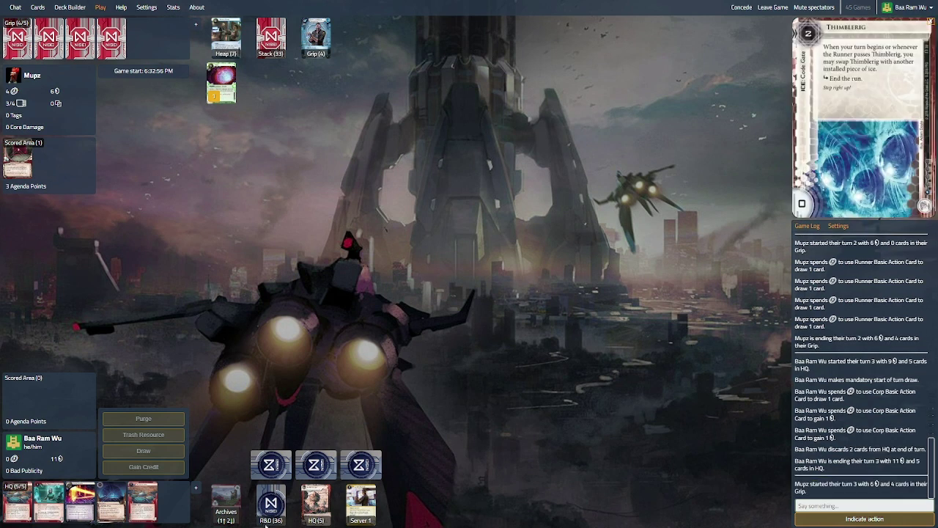
{"action": "left_click", "coordinate": [227, 504]}
{"action": "left_click", "coordinate": [222, 427]}
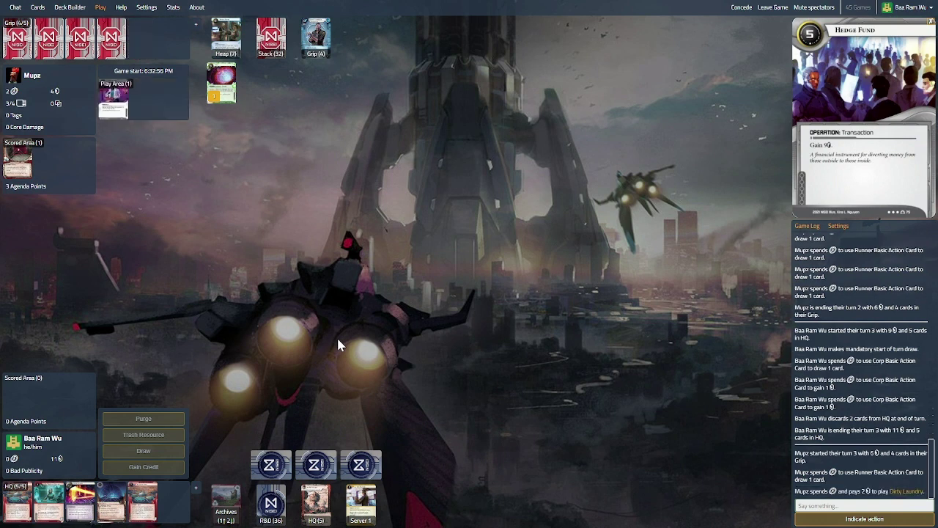
Use Spin Doctor to shuffle two Archives cards into R&D and let the run continue.
{"action": "left_click", "coordinate": [364, 500]}
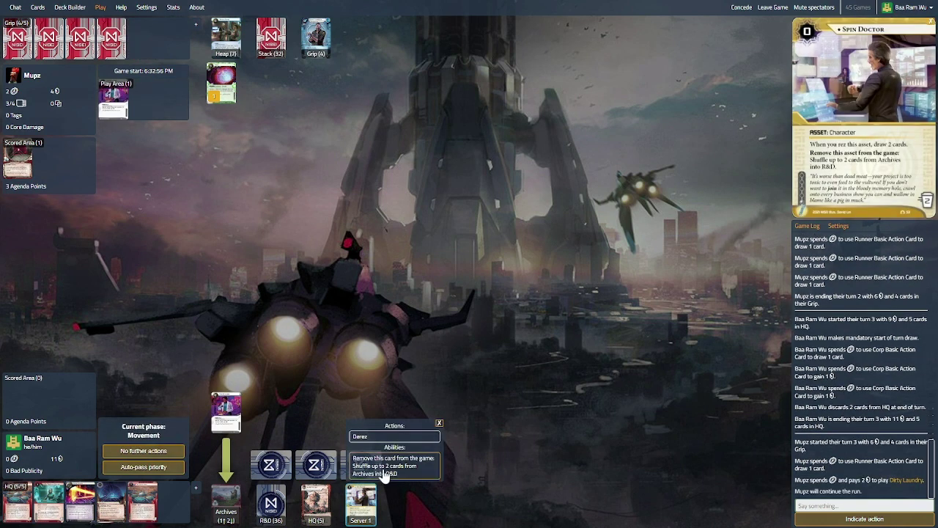
{"action": "left_click", "coordinate": [389, 475]}
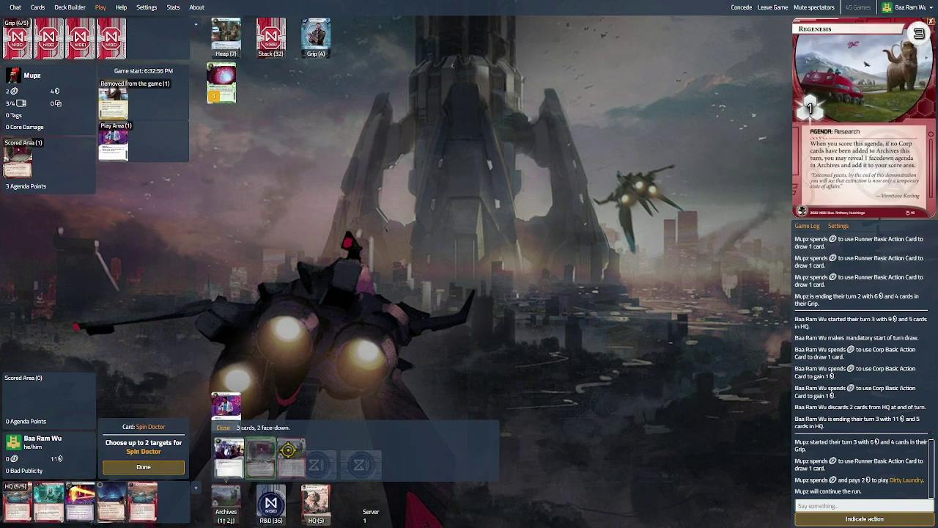
{"action": "left_click", "coordinate": [290, 451]}
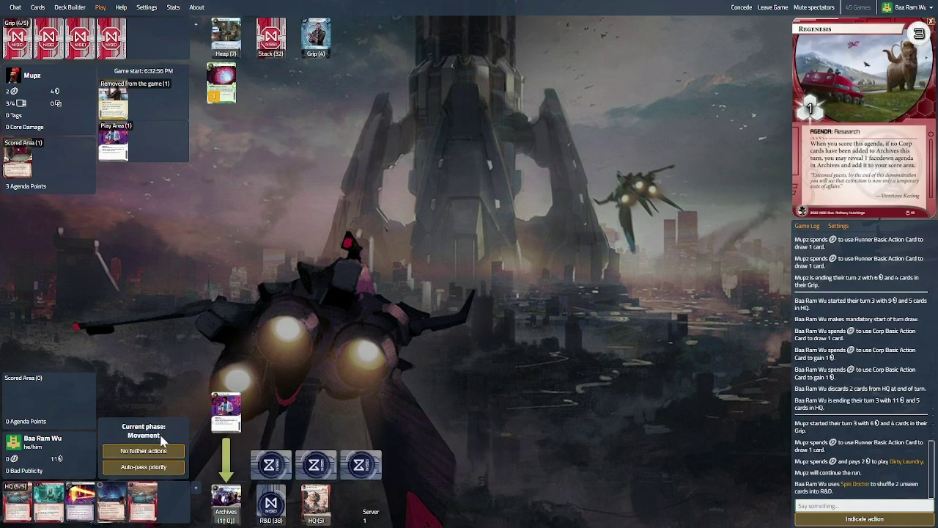
{"action": "left_click", "coordinate": [143, 450]}
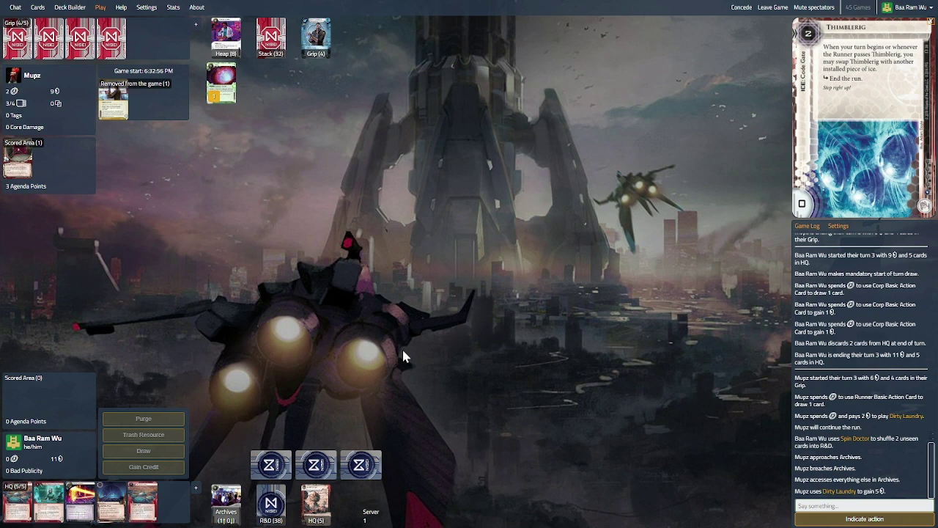
Check the Runner's discard pile, then start Corp turn 4.
{"action": "left_click", "coordinate": [228, 41]}
{"action": "left_click", "coordinate": [223, 67]}
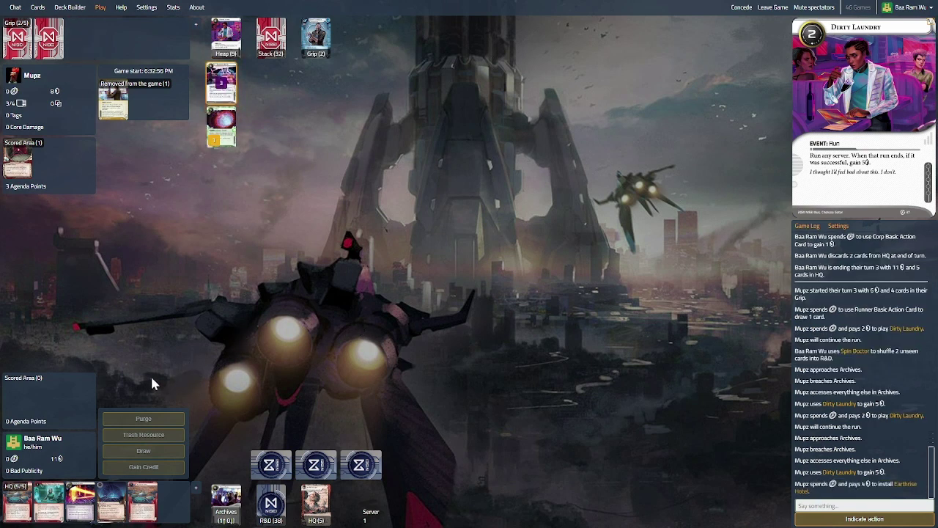
{"action": "left_click", "coordinate": [143, 408]}
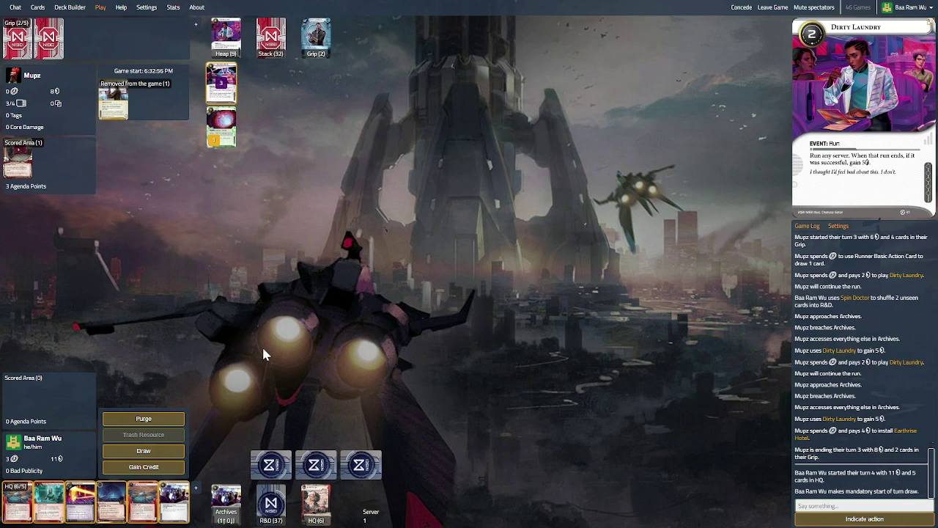
Draw, play Hedge Fund to reach 14 credits, add ice on Server 1, and end turn 4.
{"action": "left_click", "coordinate": [140, 452]}
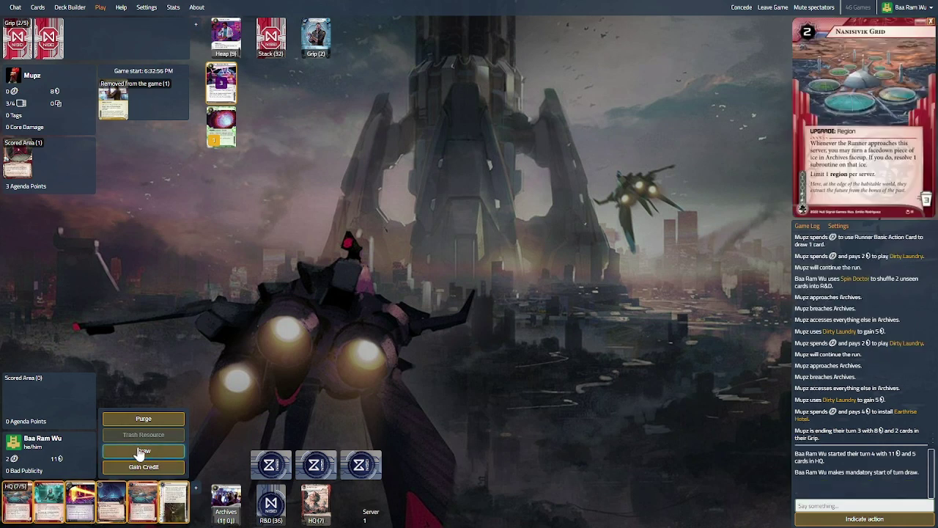
{"action": "left_click", "coordinate": [146, 502]}
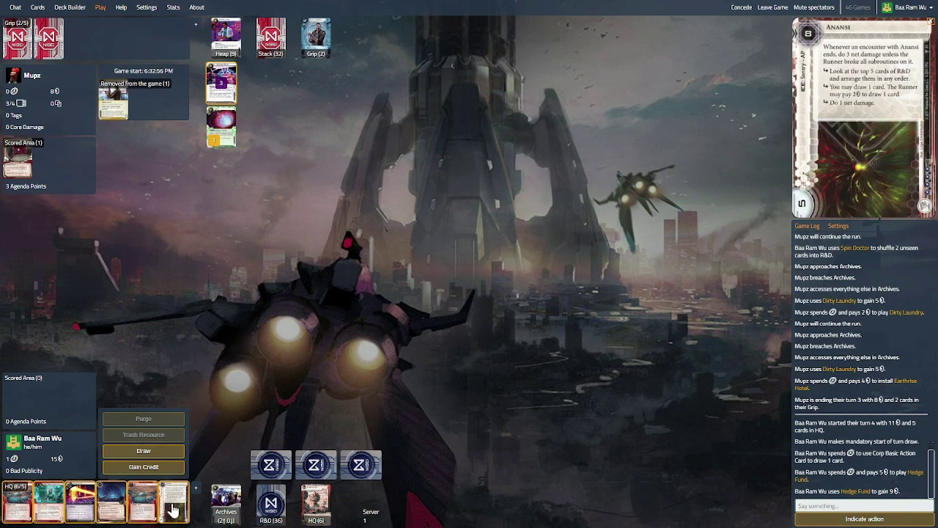
{"action": "left_click", "coordinate": [174, 510]}
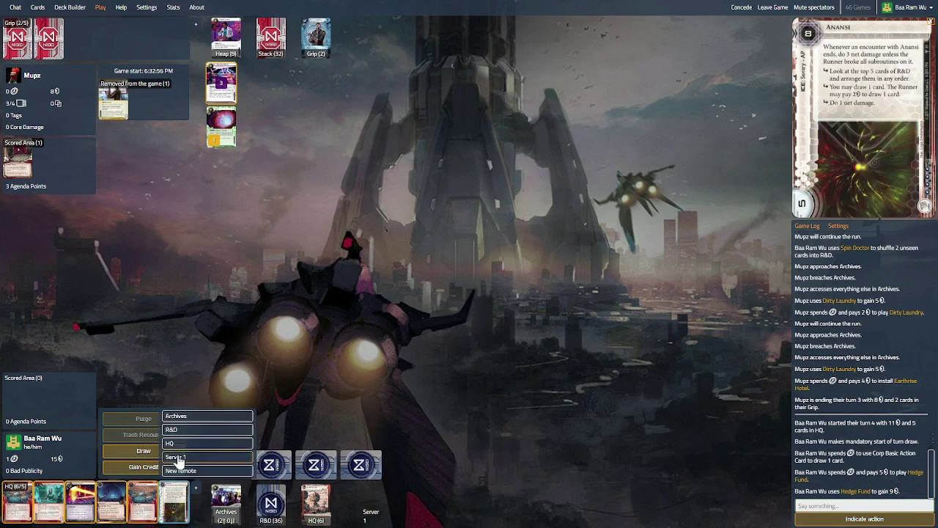
{"action": "left_click", "coordinate": [207, 462]}
{"action": "left_click", "coordinate": [137, 403]}
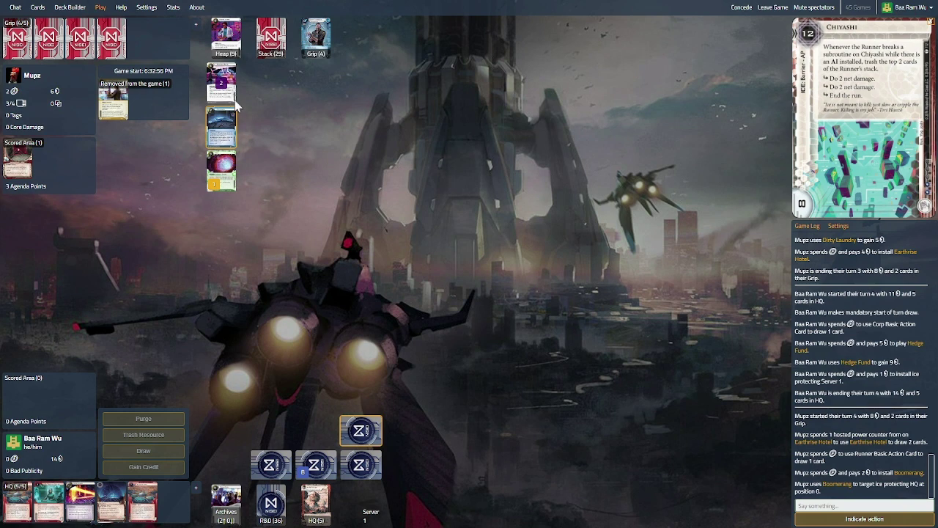
Review the Runner's heap, then let their Archives run finish unopposed.
{"action": "left_click", "coordinate": [226, 41]}
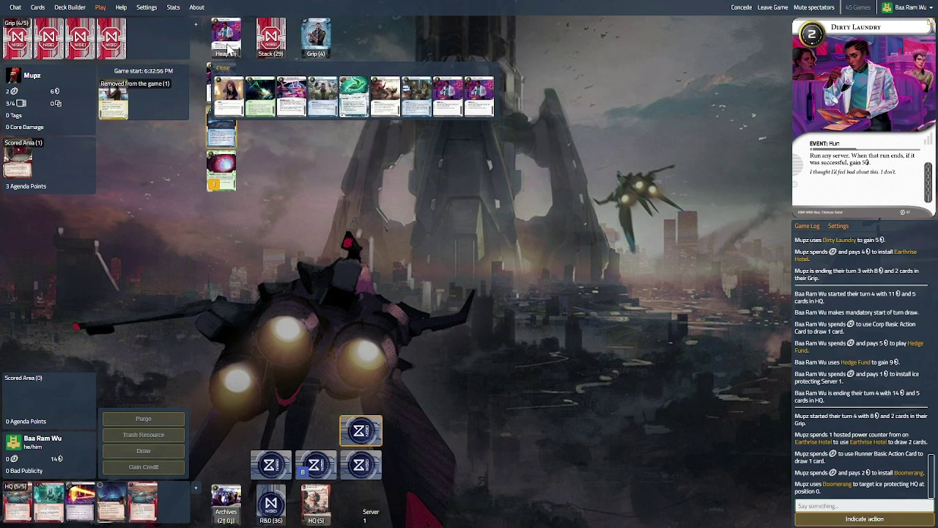
{"action": "left_click", "coordinate": [227, 43]}
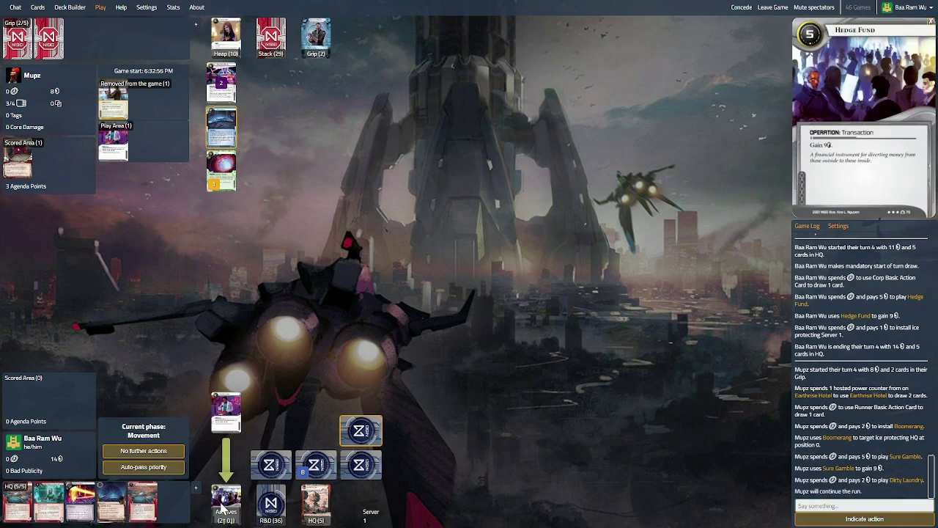
{"action": "left_click", "coordinate": [144, 450]}
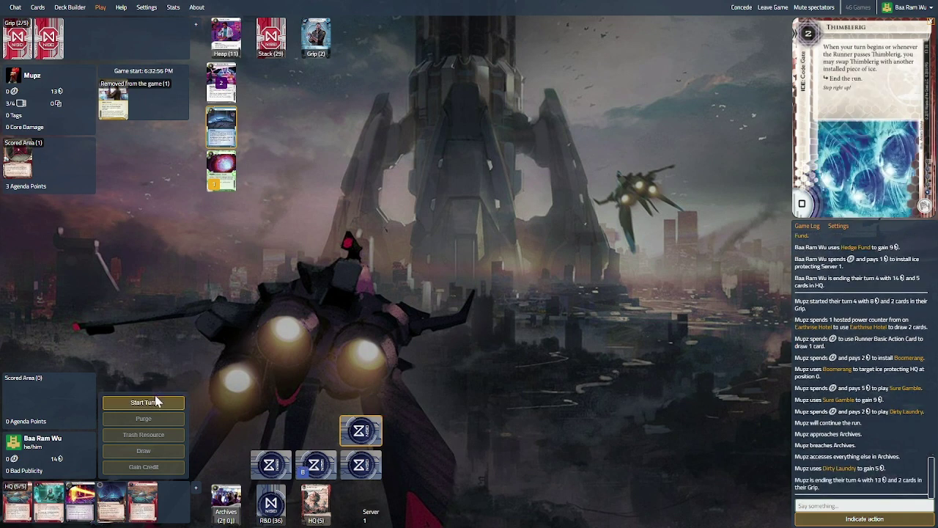
Start turn 5, draw, install two hand cards into Server 1, and check the Runner's heap.
{"action": "left_click", "coordinate": [154, 402]}
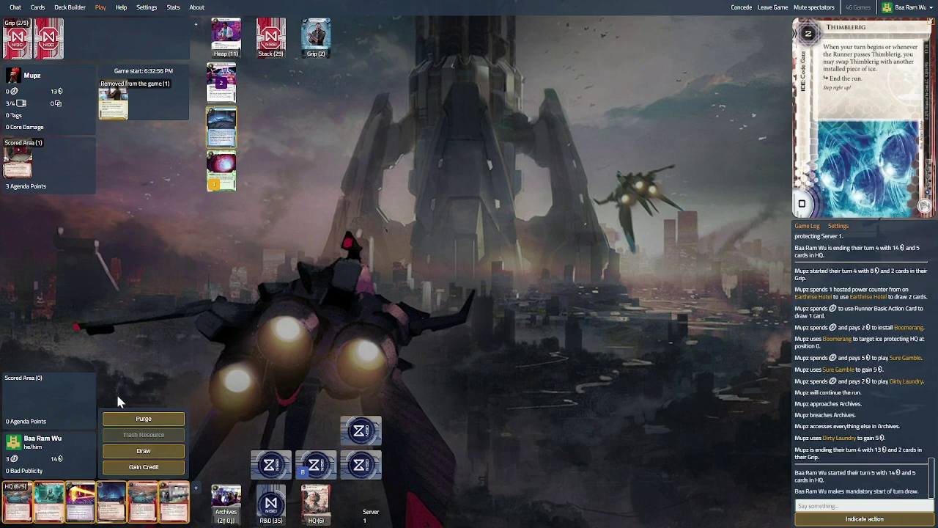
{"action": "left_click", "coordinate": [143, 450]}
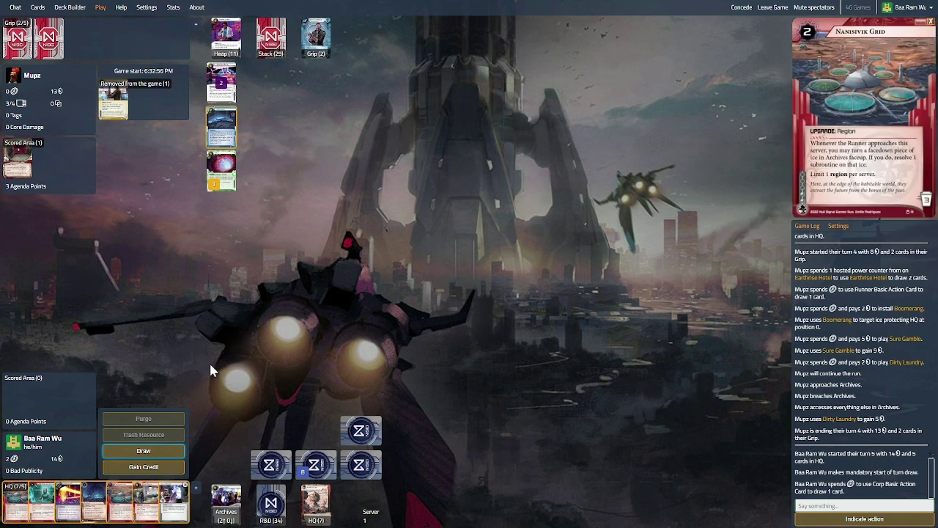
{"action": "left_click", "coordinate": [123, 502]}
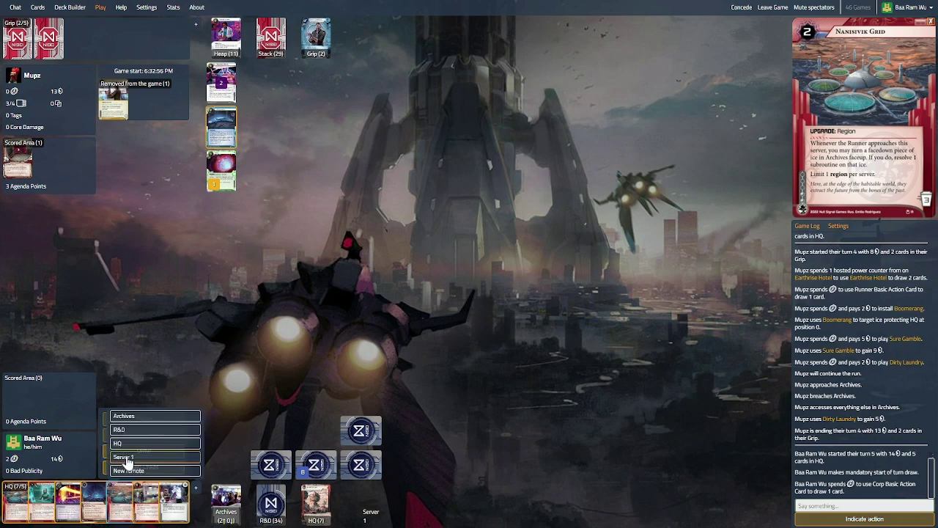
{"action": "left_click", "coordinate": [128, 457]}
{"action": "mouse_move", "coordinate": [360, 504]}
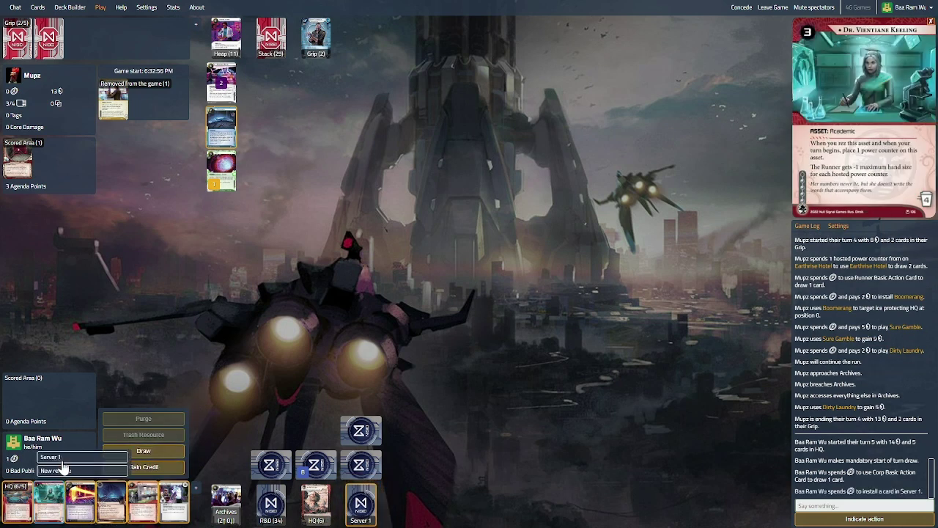
{"action": "left_click", "coordinate": [62, 458]}
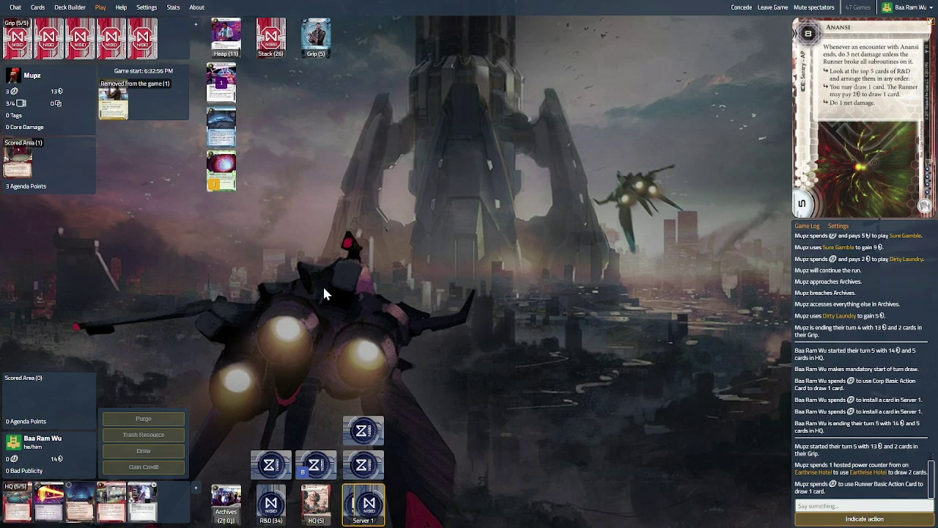
{"action": "left_click", "coordinate": [225, 38]}
Close the Runner's heap view and bring up the rez option for Server 1's card.
{"action": "left_click", "coordinate": [227, 51]}
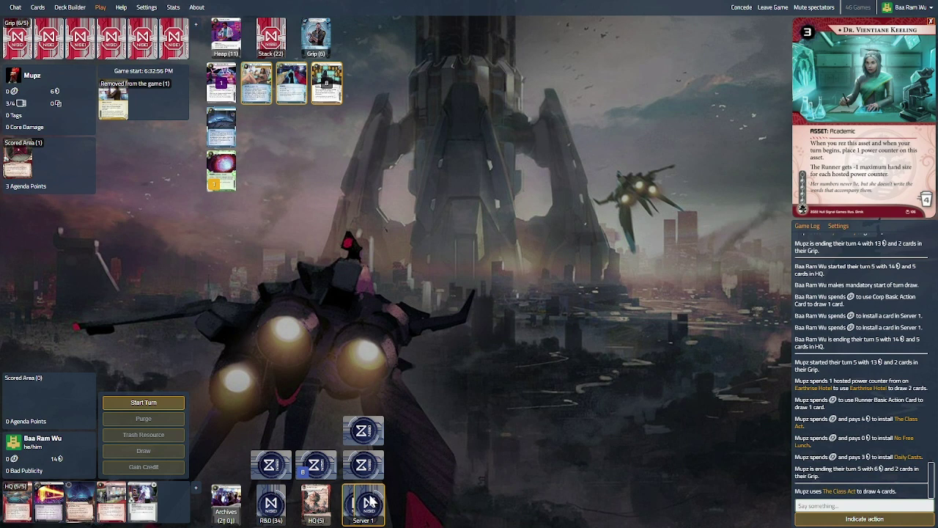
{"action": "mouse_move", "coordinate": [364, 503]}
{"action": "left_click", "coordinate": [379, 501]}
Rez Dr. Vientiane Keeling, begin Corp turn 6, and install ice protecting Archives.
{"action": "left_click", "coordinate": [388, 474]}
{"action": "left_click", "coordinate": [144, 402]}
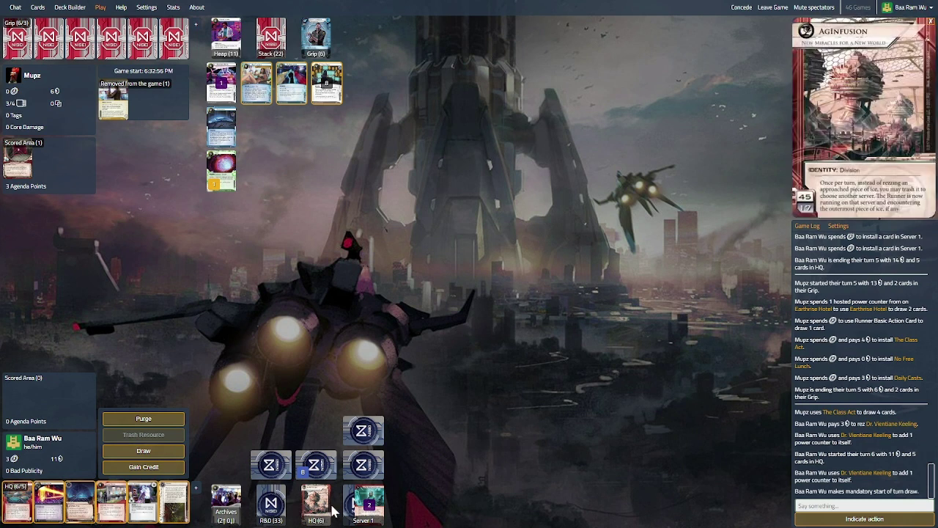
{"action": "left_click", "coordinate": [177, 506]}
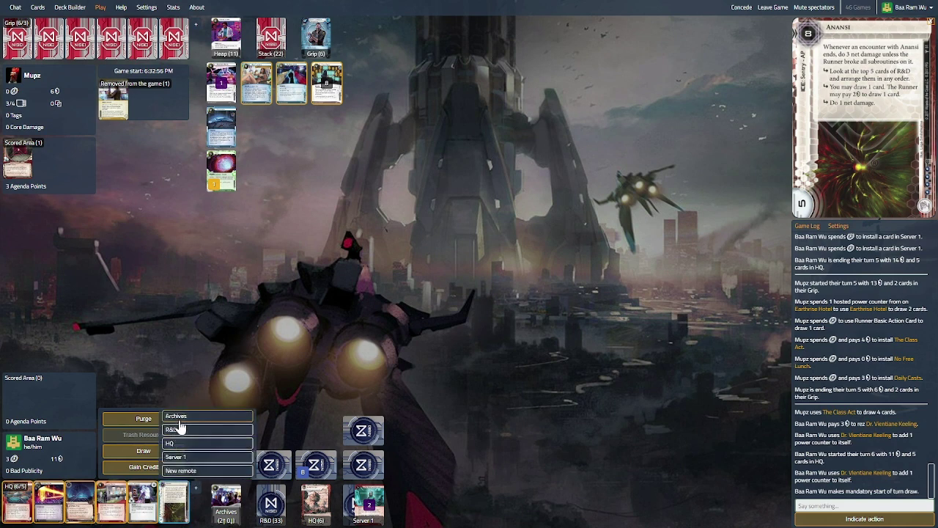
{"action": "left_click", "coordinate": [207, 430]}
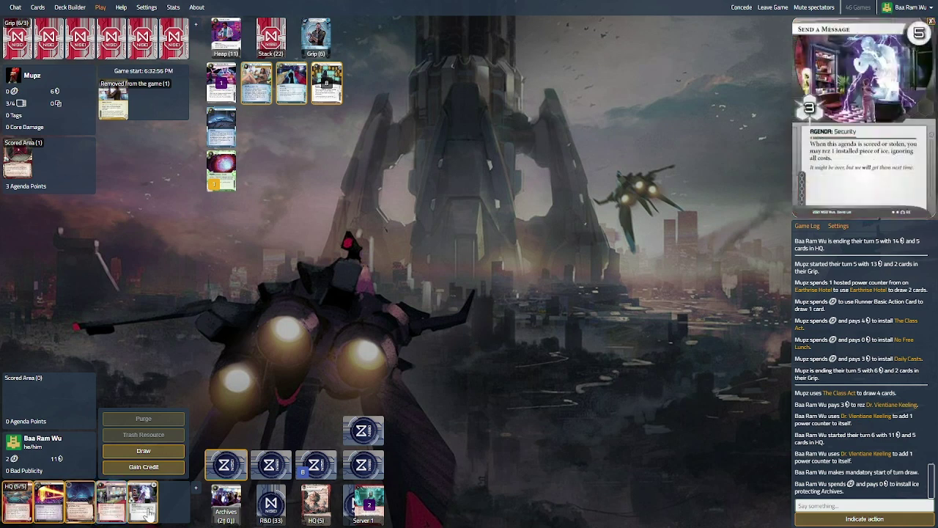
Play Hansei Review trashing an HQ card for 10 credits, then install another card in Archives.
{"action": "left_click", "coordinate": [139, 498]}
{"action": "left_click", "coordinate": [113, 501]}
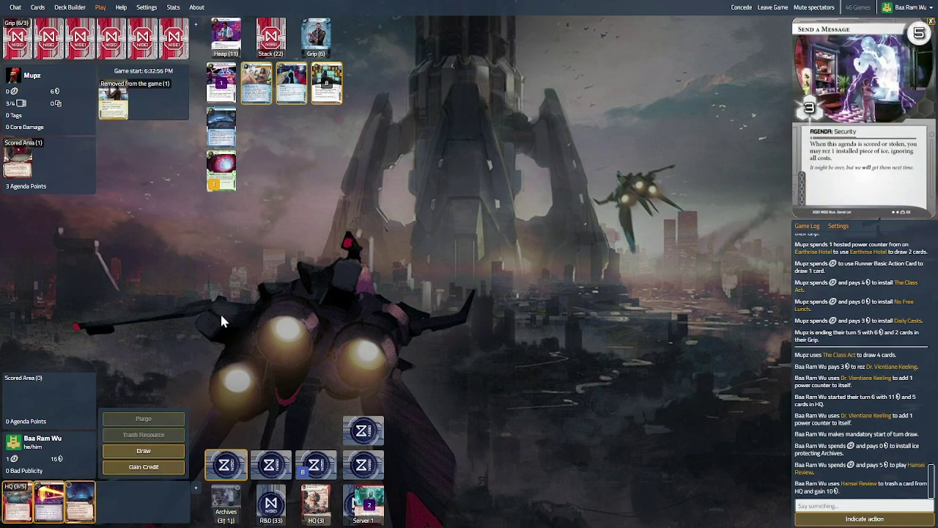
{"action": "left_click", "coordinate": [26, 498]}
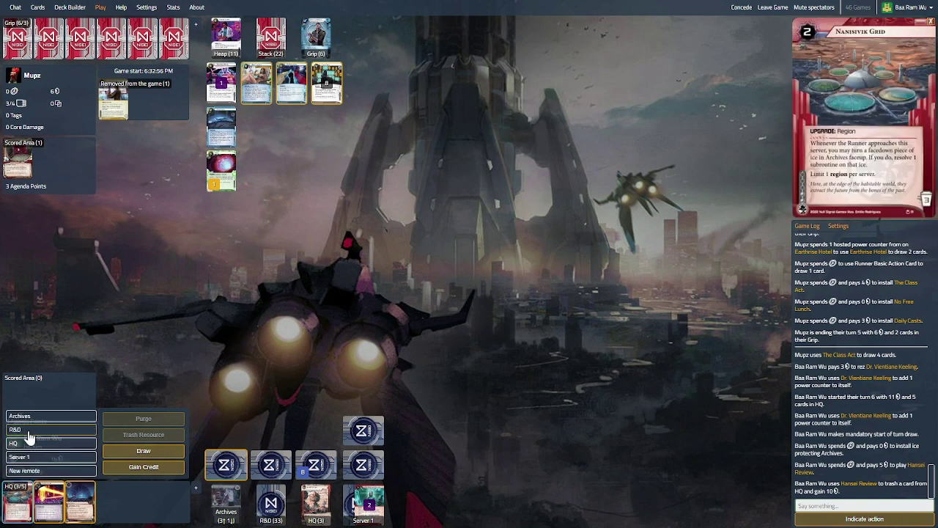
{"action": "left_click", "coordinate": [29, 433]}
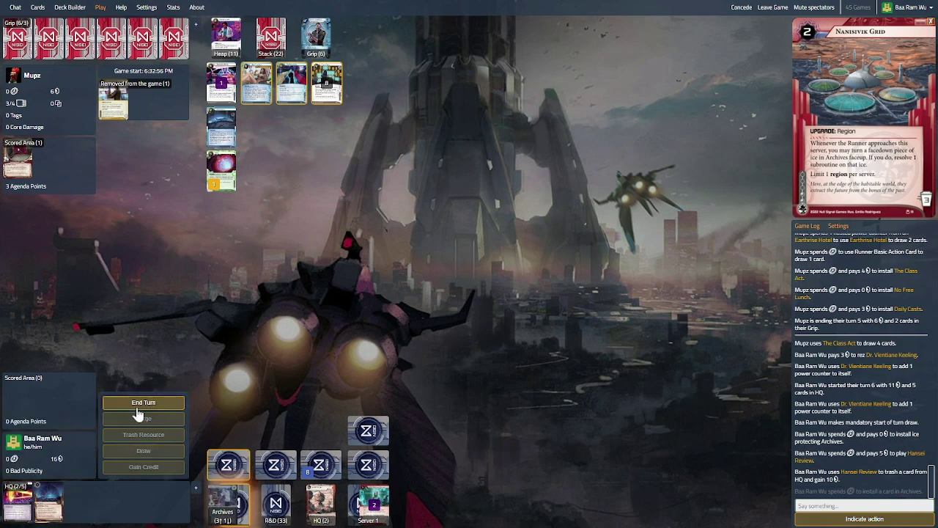
End Corp turn 6 at 16 credits and look through the Runner's discard pile twice.
{"action": "left_click", "coordinate": [143, 403]}
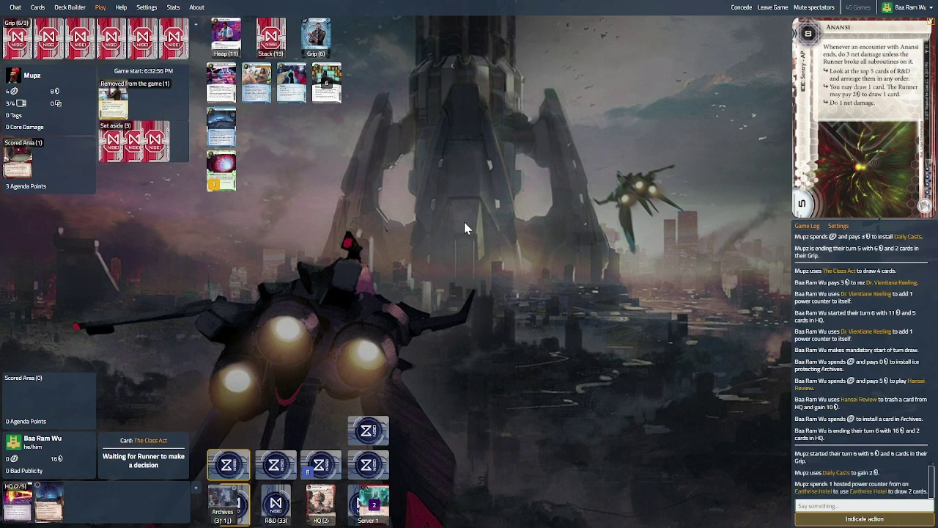
{"action": "left_click", "coordinate": [225, 41]}
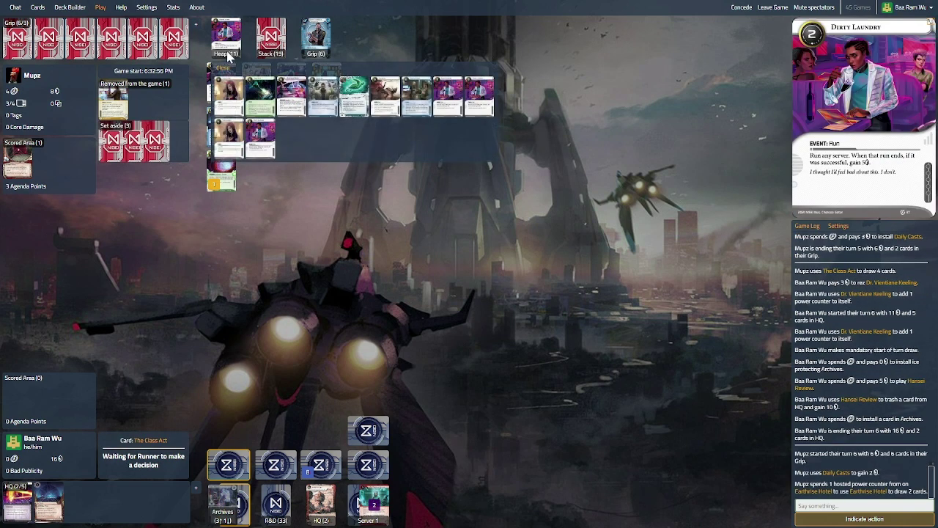
{"action": "left_click", "coordinate": [222, 68]}
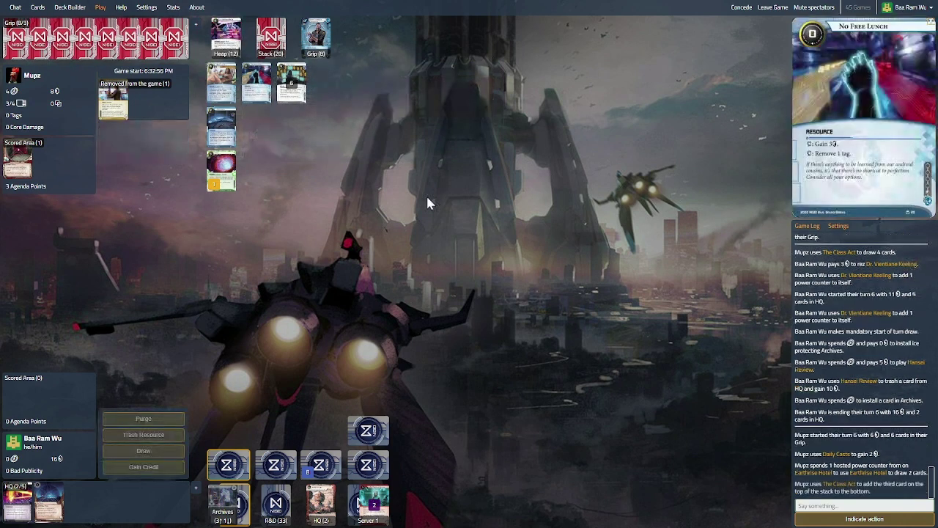
{"action": "left_click", "coordinate": [226, 40]}
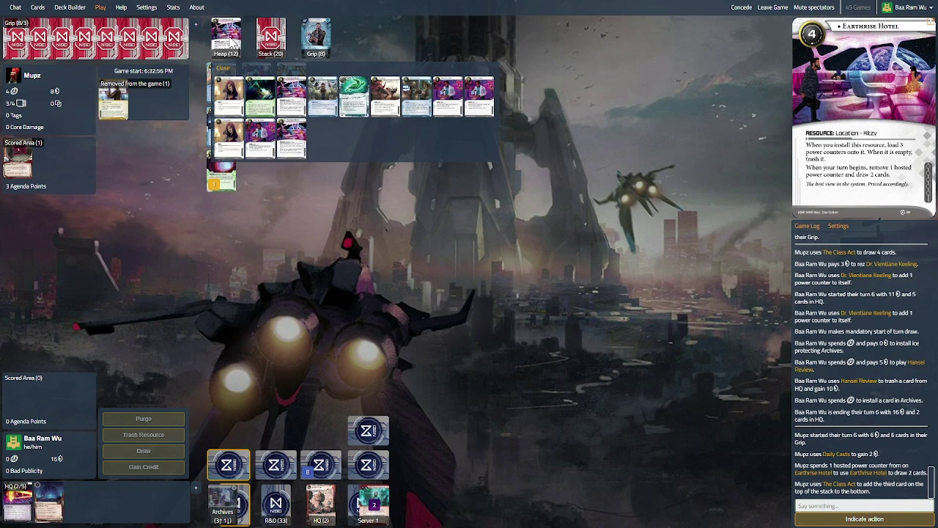
{"action": "left_click", "coordinate": [223, 67]}
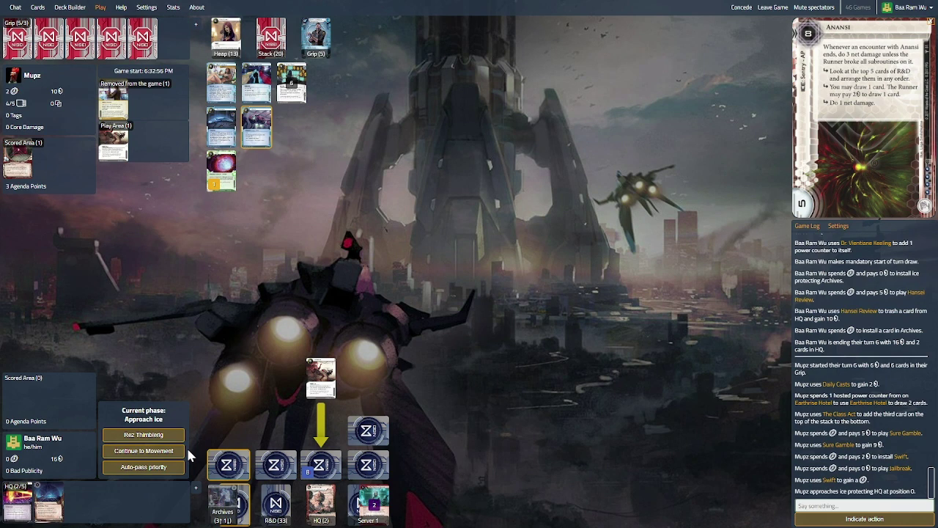
Let the Runner pass HQ ice unrezzed, remove Earthrise Hotel, and peek at Archives.
{"action": "left_click", "coordinate": [141, 451]}
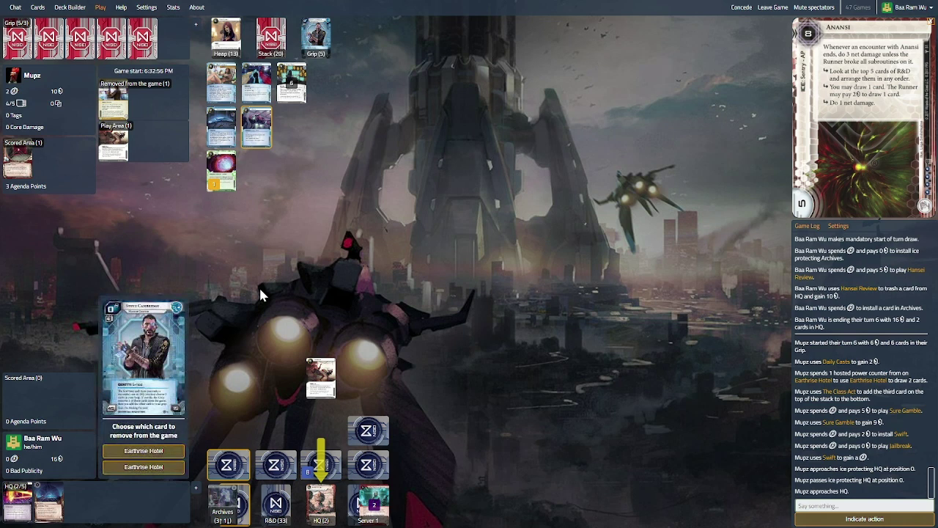
{"action": "left_click", "coordinate": [134, 458]}
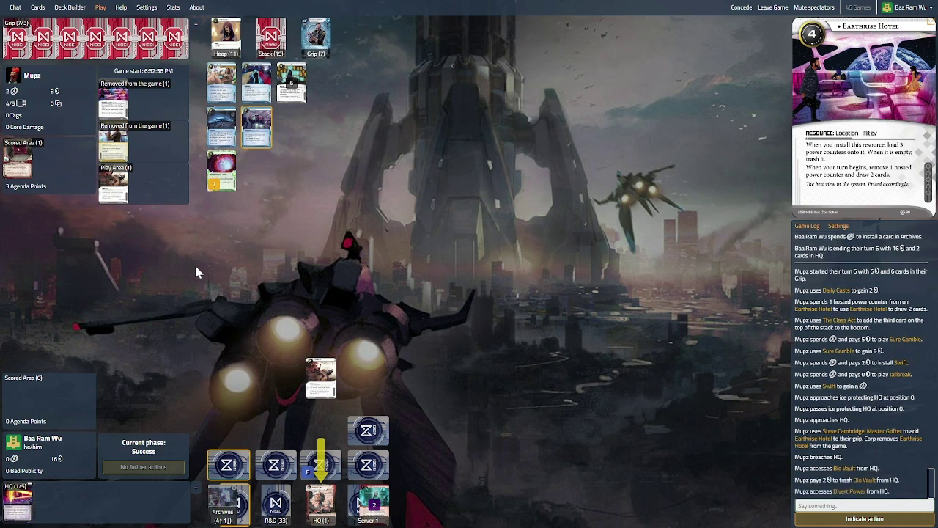
{"action": "left_click", "coordinate": [222, 506]}
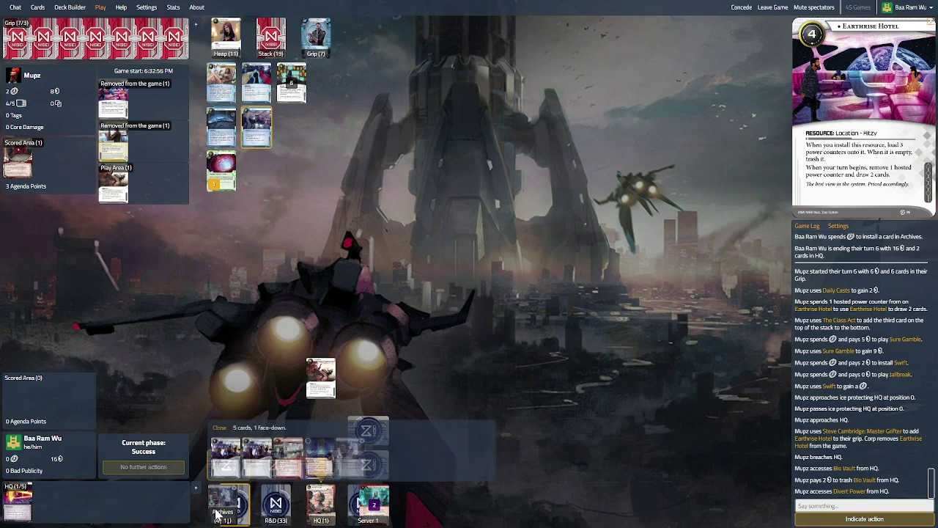
{"action": "left_click", "coordinate": [219, 427]}
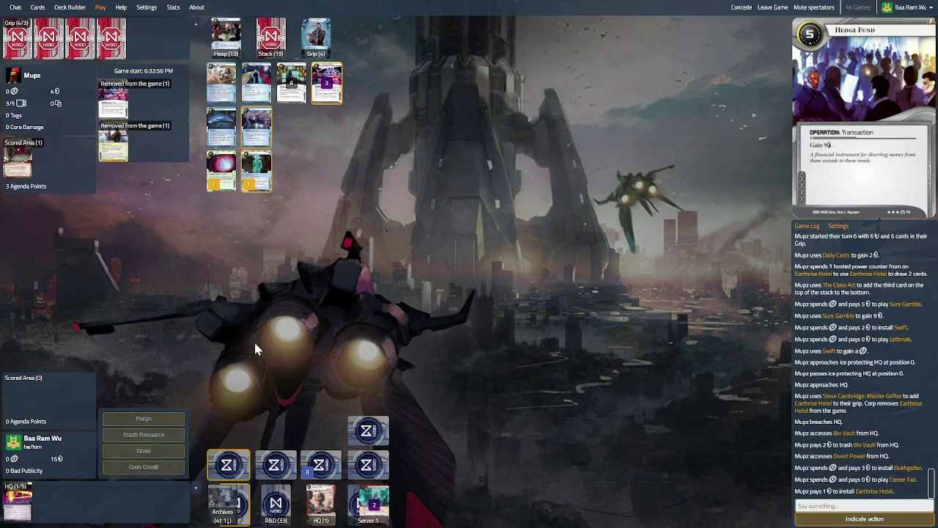
Begin Corp turn 7 and post 'thinking' in chat.
{"action": "left_click", "coordinate": [143, 403]}
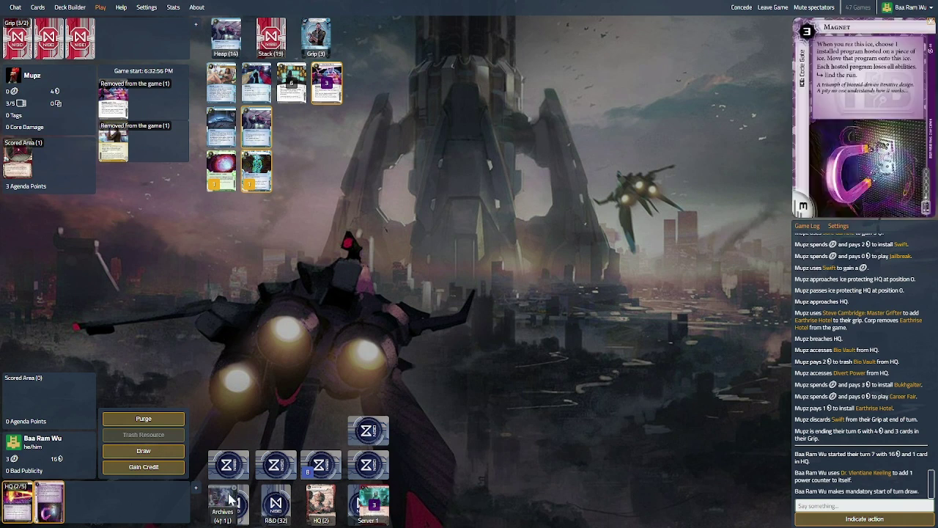
{"action": "left_click", "coordinate": [811, 506]}
{"action": "type", "text": "think"}
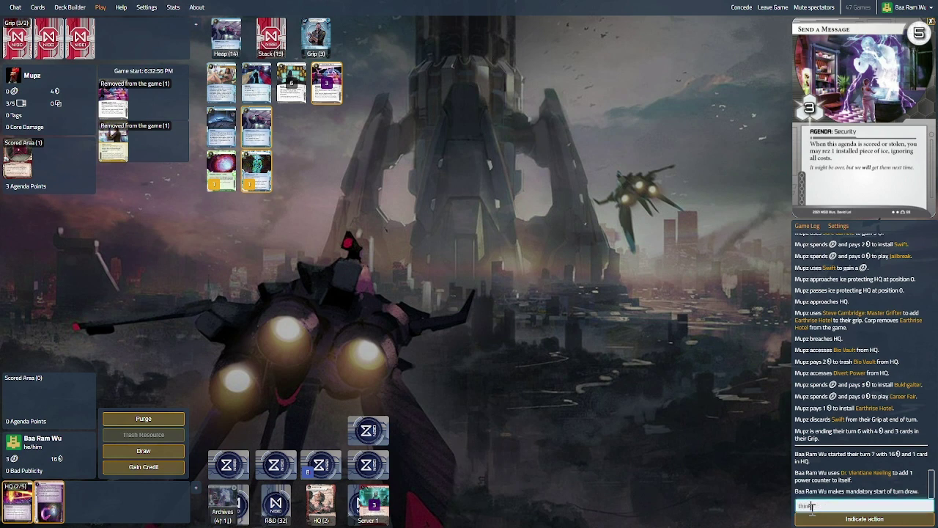
{"action": "type", "text": "ing"}
{"action": "key", "text": "Return"}
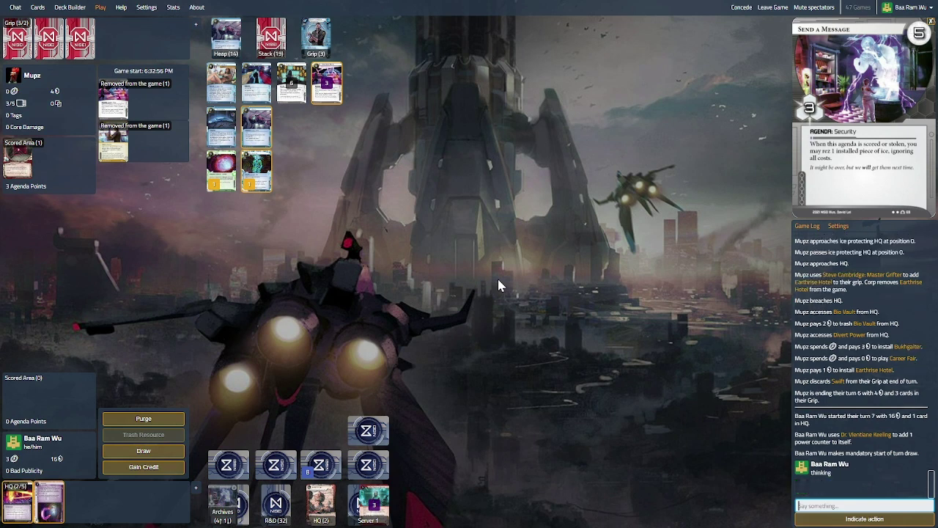
Draw cards, back out of two hand-card installs, and end turn 7 at 16 credits.
{"action": "left_click", "coordinate": [144, 450]}
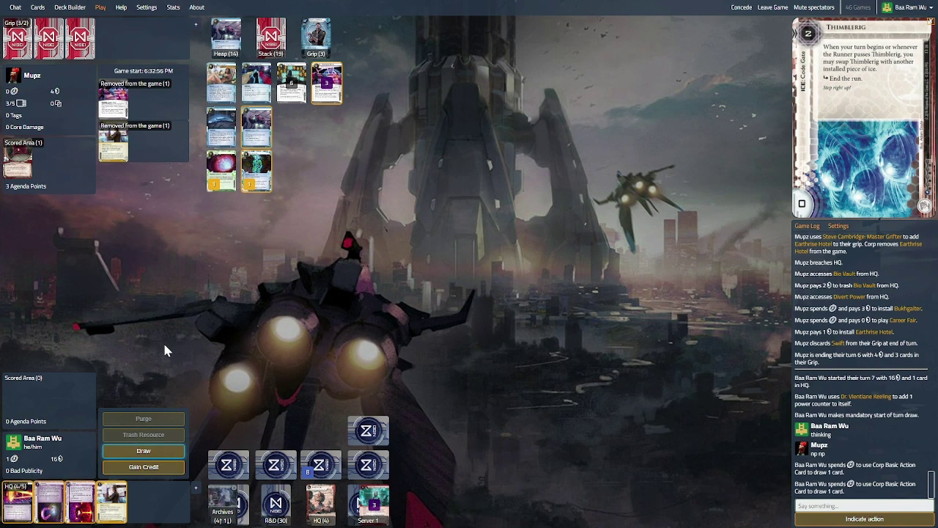
{"action": "left_click", "coordinate": [54, 501]}
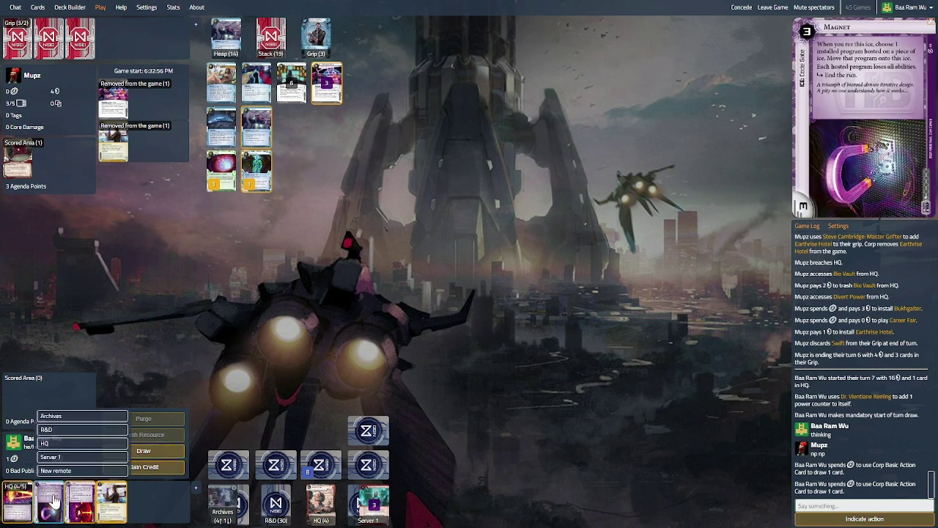
{"action": "left_click", "coordinate": [77, 506]}
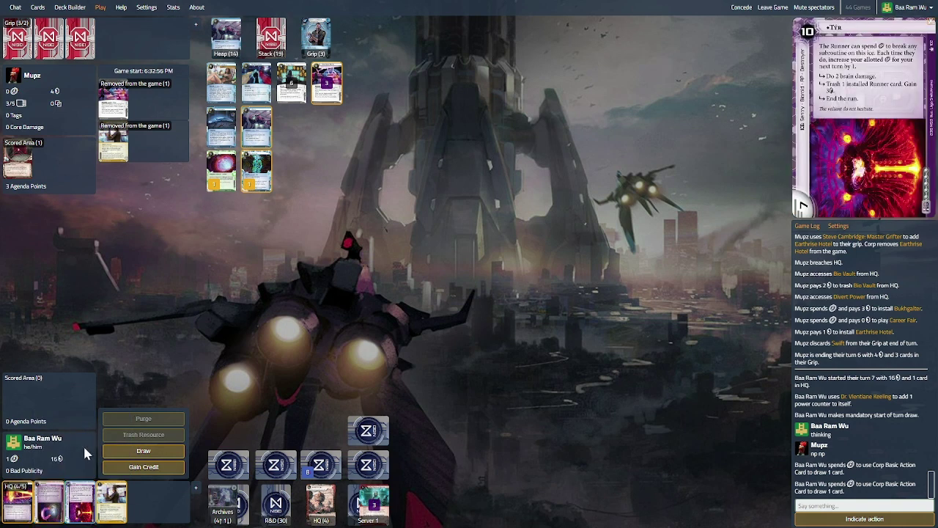
{"action": "left_click", "coordinate": [82, 502]}
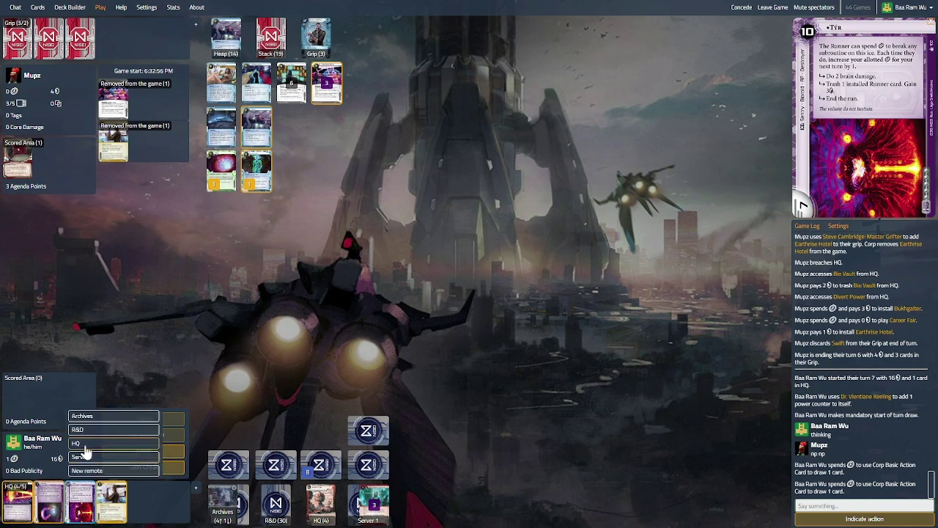
{"action": "left_click", "coordinate": [87, 452]}
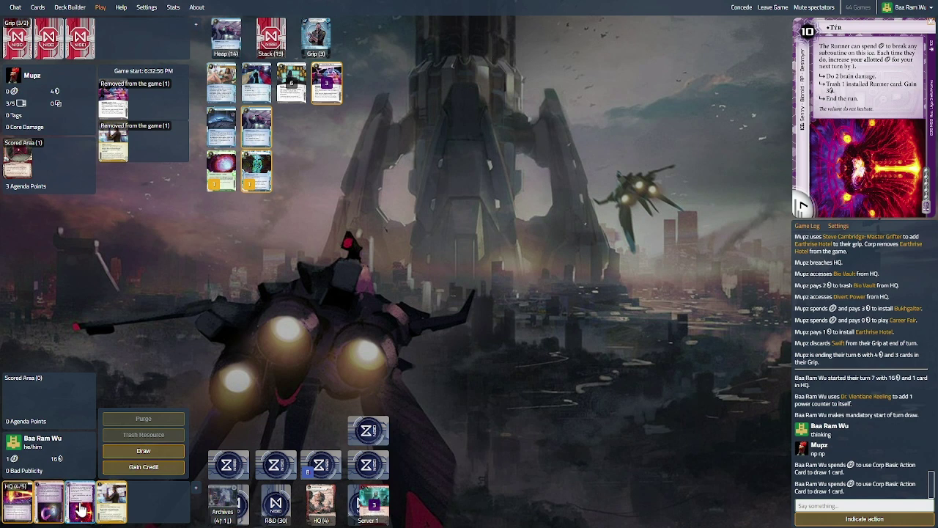
{"action": "left_click", "coordinate": [144, 450]}
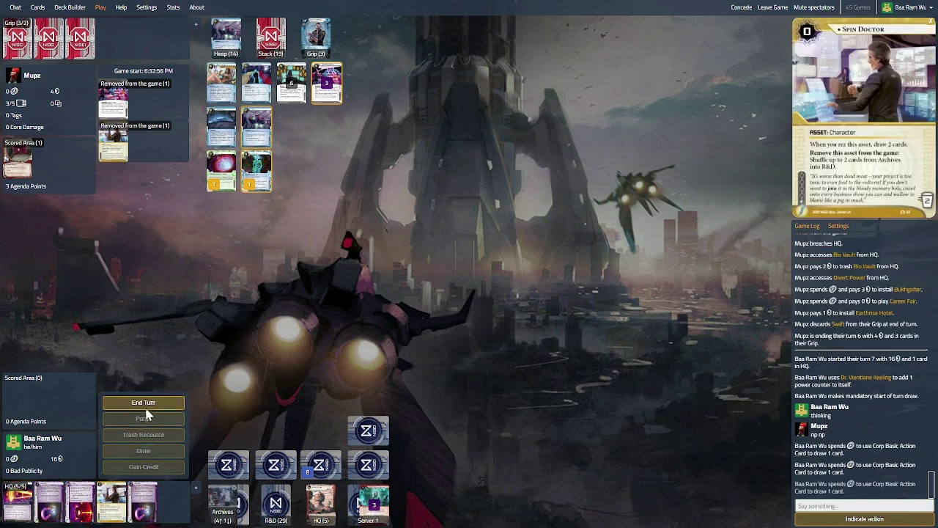
{"action": "left_click", "coordinate": [145, 402]}
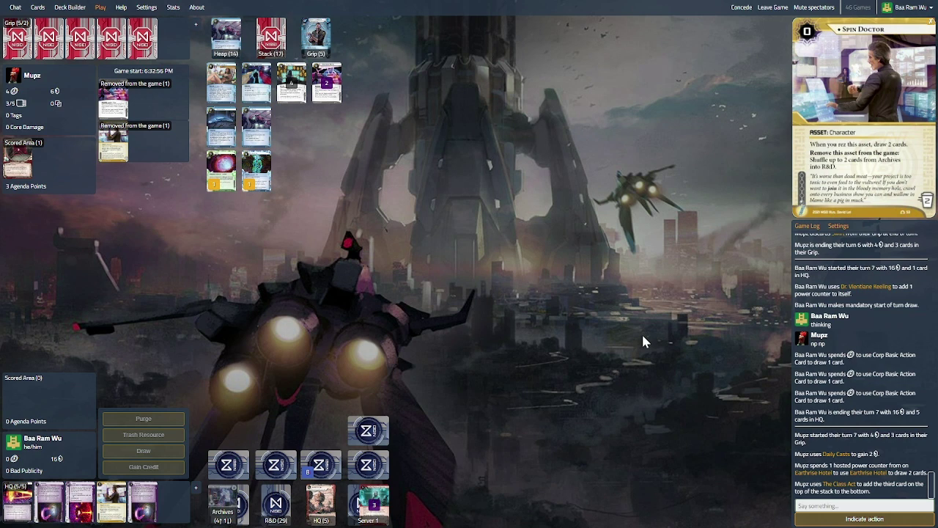
View and close the Runner's Heap while Diversion of Funds is played.
{"action": "left_click", "coordinate": [225, 38]}
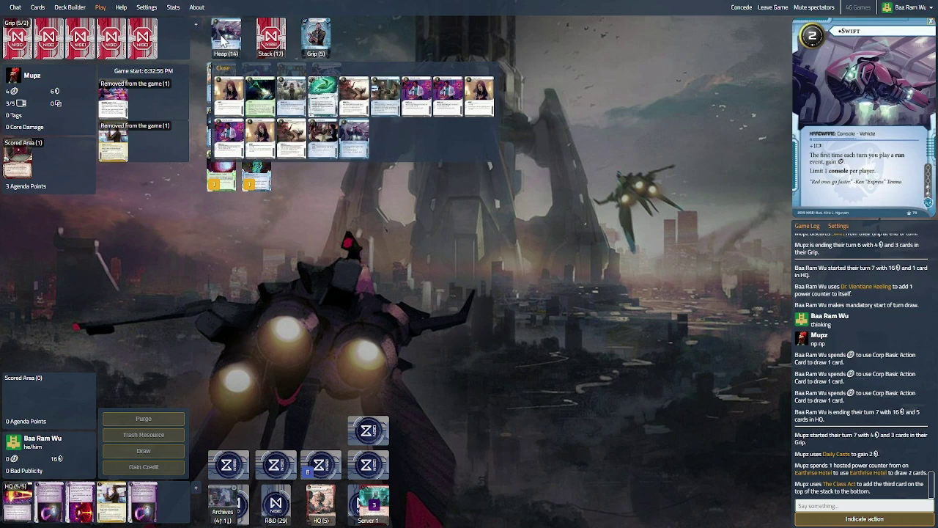
{"action": "left_click", "coordinate": [223, 67]}
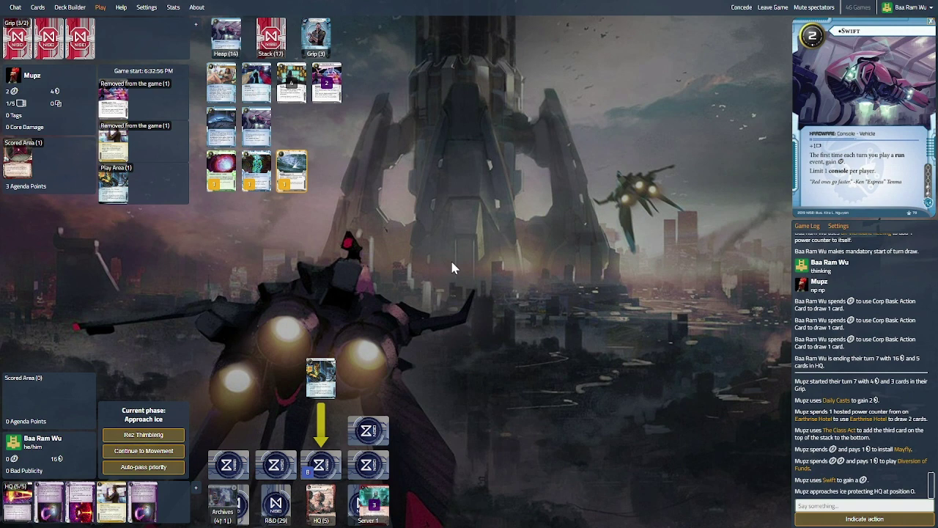
{"action": "mouse_move", "coordinate": [321, 502]}
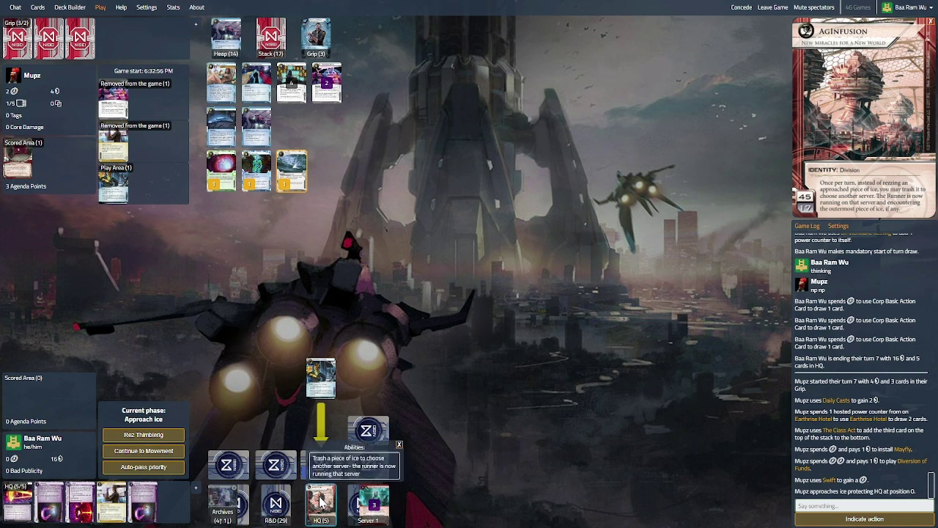
Redirect the run to R&D with AgInfusion, pass priority, and rez Chiyashi for free.
{"action": "left_click", "coordinate": [321, 502]}
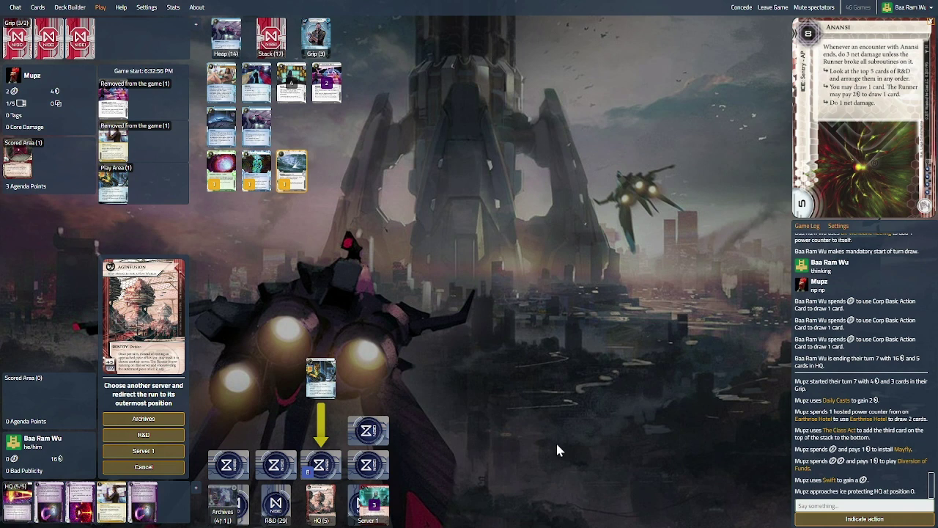
{"action": "left_click", "coordinate": [143, 434]}
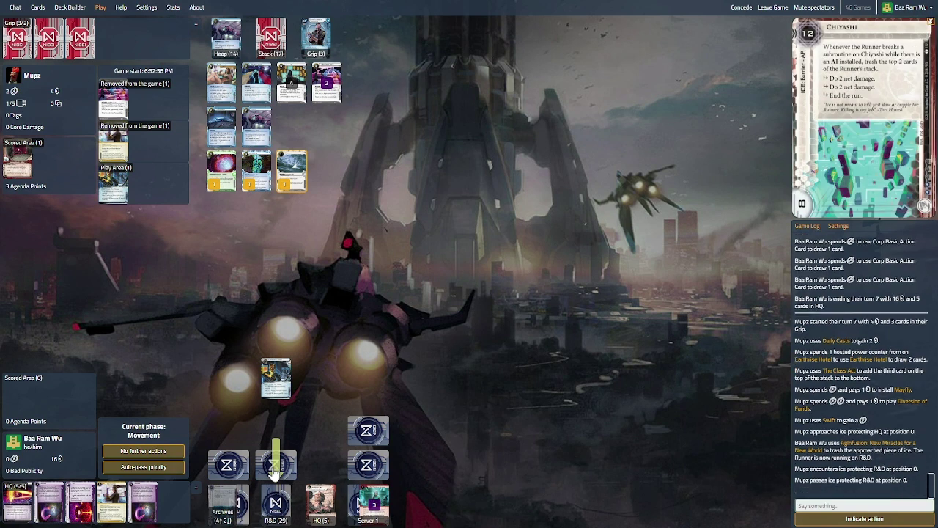
{"action": "left_click", "coordinate": [143, 451]}
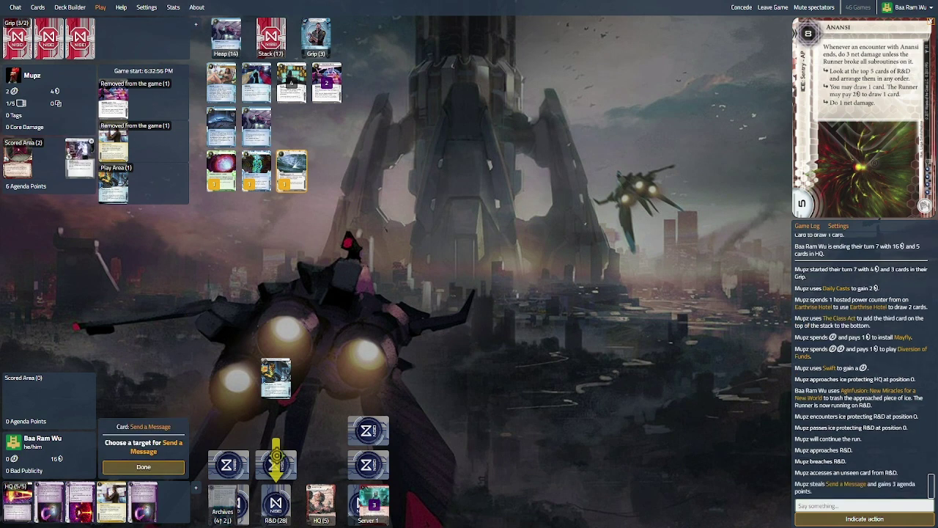
{"action": "left_click", "coordinate": [267, 468]}
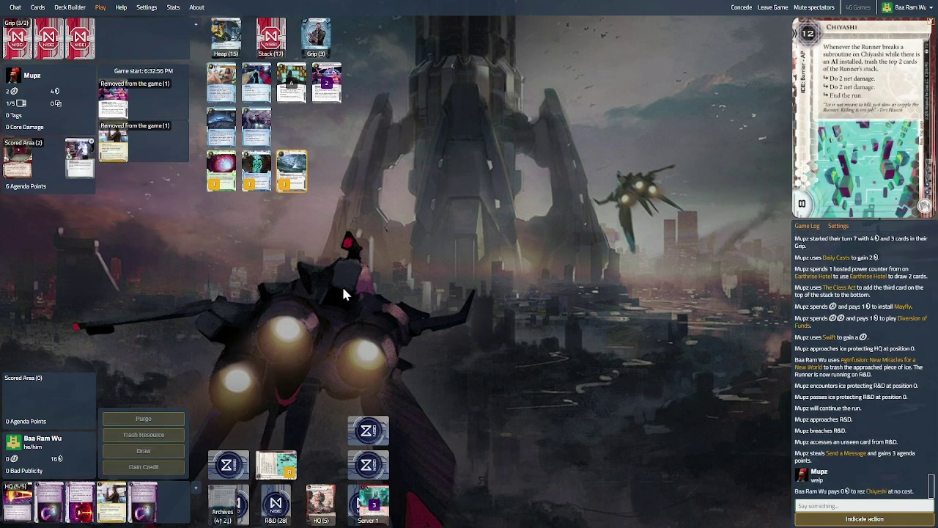
Post 'I made a bit of a mistake there', 'agg good though' and 'AI*' in chat.
{"action": "left_click", "coordinate": [843, 506]}
{"action": "type", "text": "I made"}
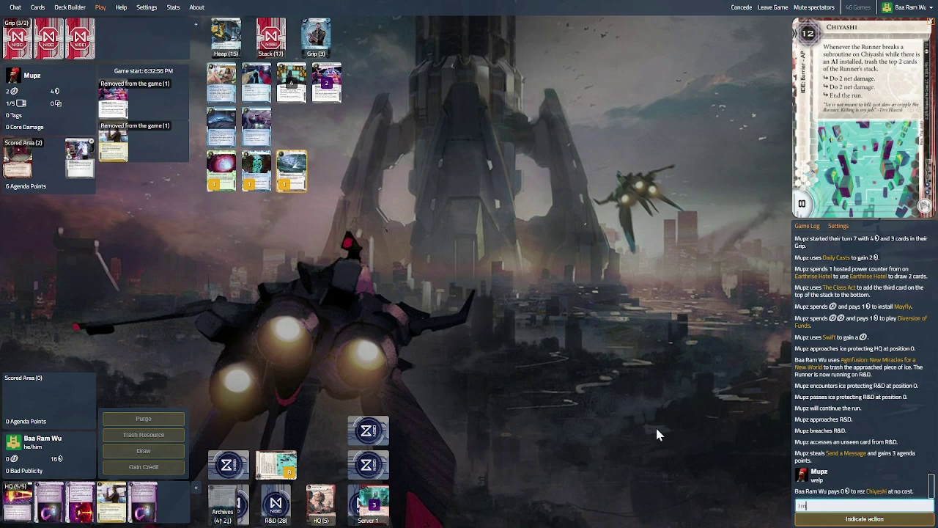
{"action": "type", "text": " a bit of a m"}
{"action": "type", "text": "istake there"}
{"action": "key", "text": "Return"}
{"action": "type", "text": "but"}
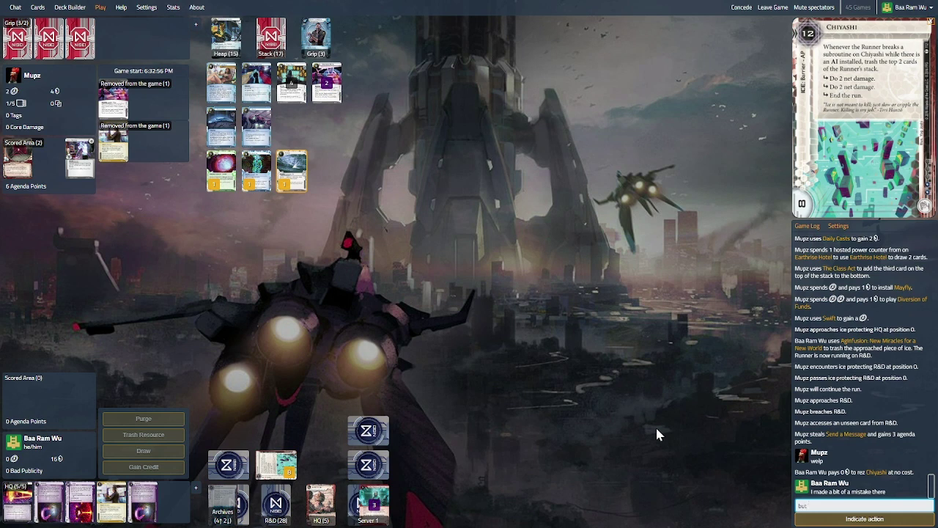
{"action": "type", "text": " these th"}
{"action": "type", "text": "ings I"}
{"action": "key", "text": "ctrl+a"}
{"action": "key", "text": "BackSpace"}
{"action": "type", "text": "agg good "}
{"action": "type", "text": "though"}
{"action": "key", "text": "Return"}
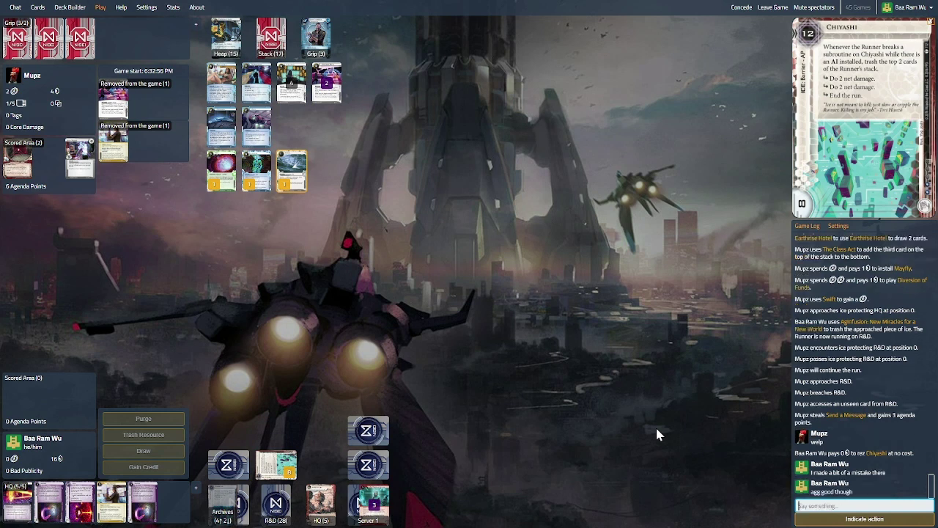
{"action": "type", "text": "Al"}
{"action": "type", "text": "*"}
{"action": "key", "text": "Return"}
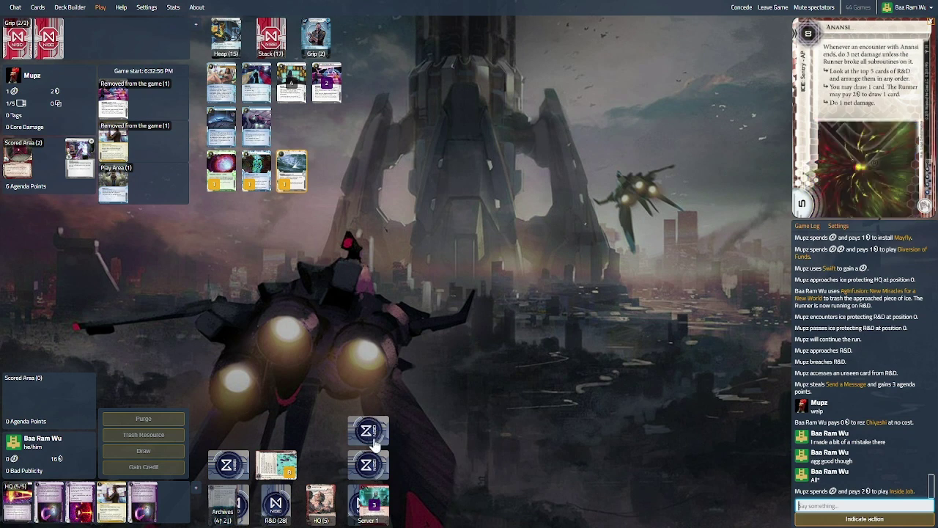
{"action": "mouse_move", "coordinate": [368, 431]}
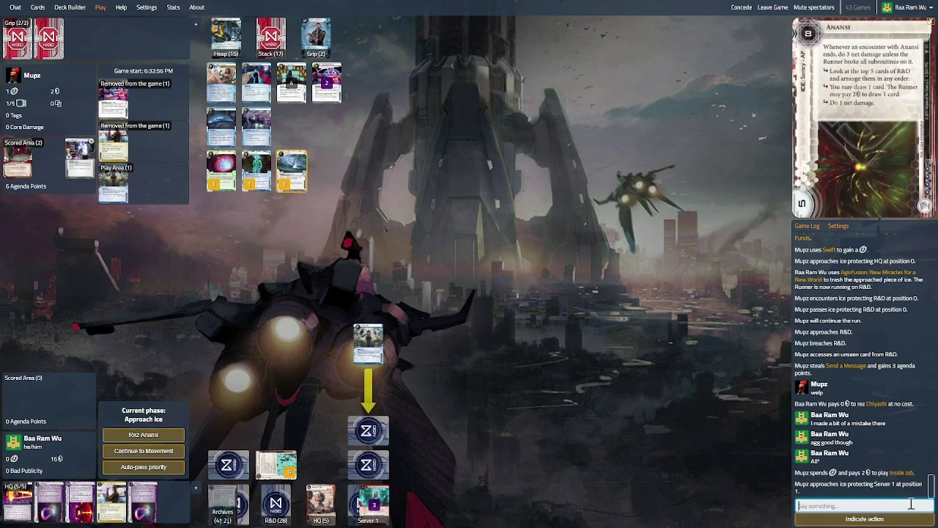
Post ':(' in chat and rez Anansi, whose 3 net damage flatlines the Runner.
{"action": "left_click", "coordinate": [817, 505]}
{"action": "type", "text": "I("}
{"action": "key", "text": "Return"}
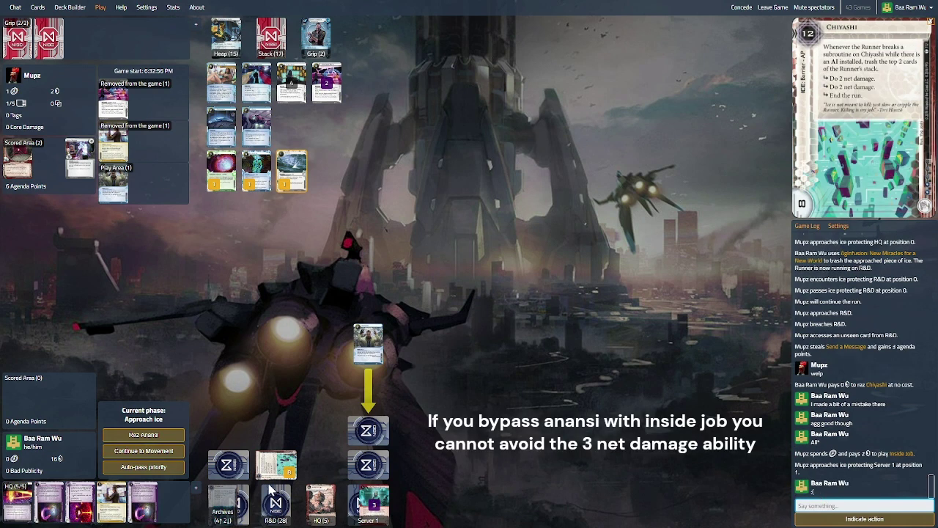
{"action": "left_click", "coordinate": [144, 435]}
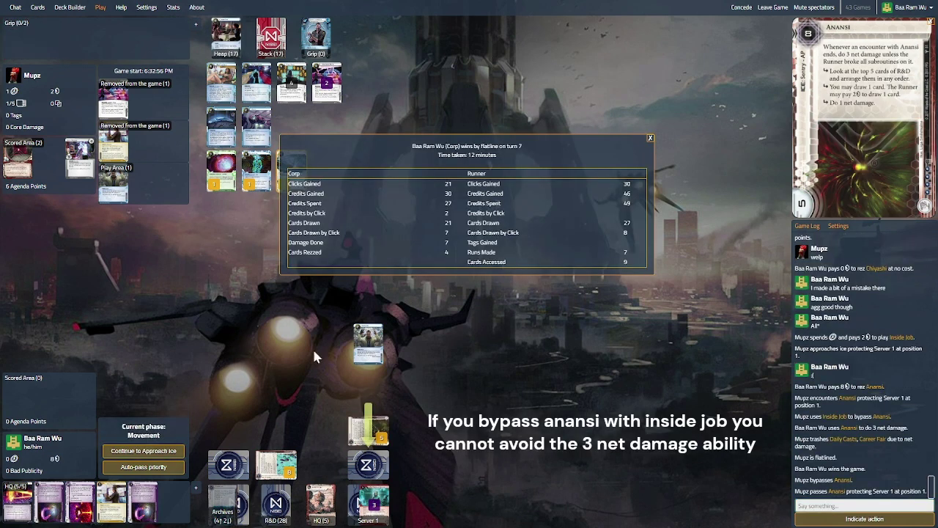
Send 'gg' and 'yeah... it is a card', close the stats dialog, and leave the game.
{"action": "left_click", "coordinate": [861, 505]}
{"action": "type", "text": "g"}
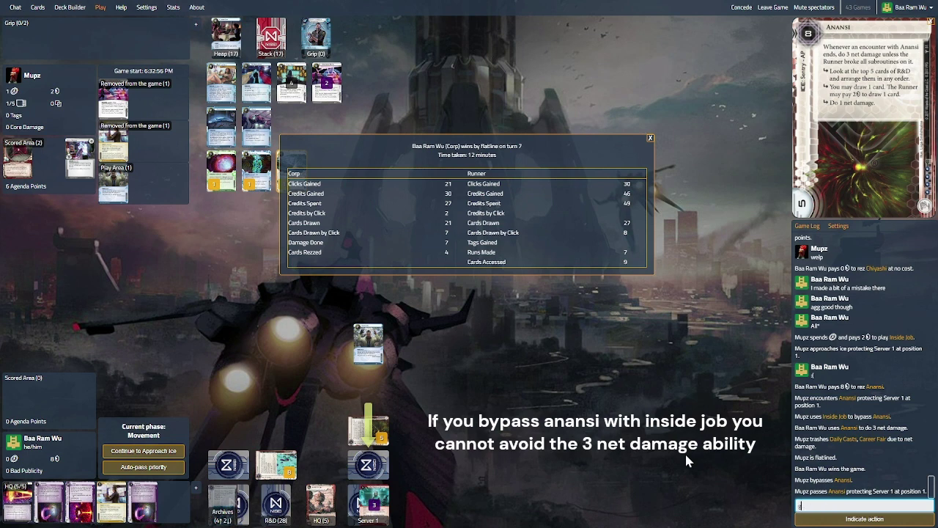
{"action": "type", "text": "g"}
{"action": "key", "text": "Return"}
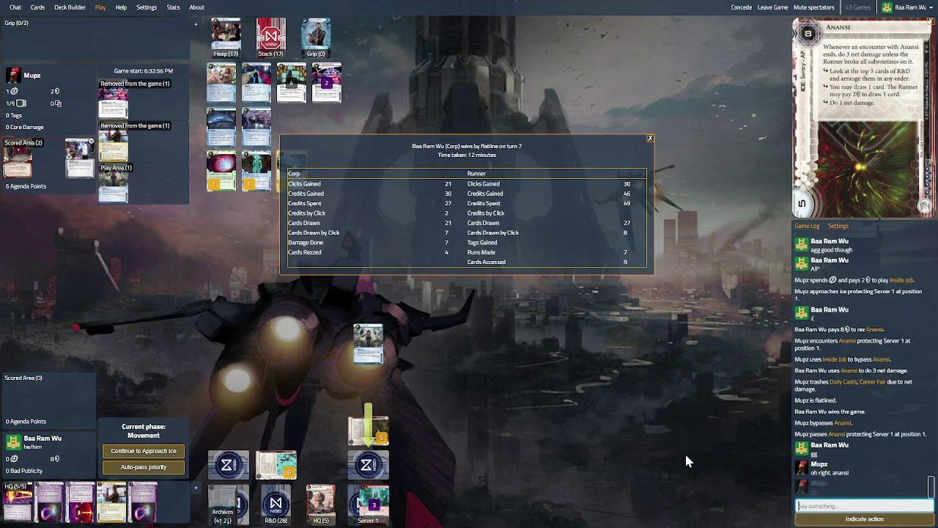
{"action": "type", "text": "yeah... it is a"}
{"action": "type", "text": " card"}
{"action": "key", "text": "Return"}
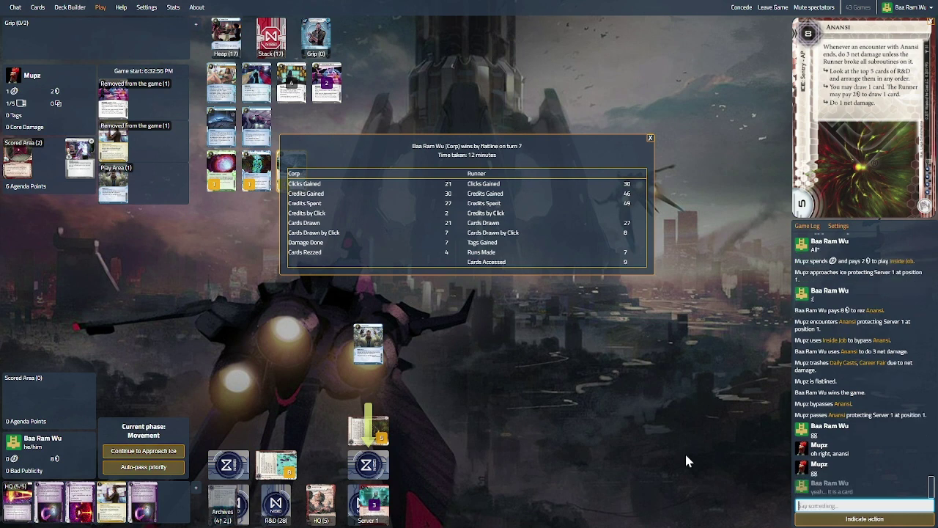
{"action": "type", "text": "gg"}
{"action": "key", "text": "Return"}
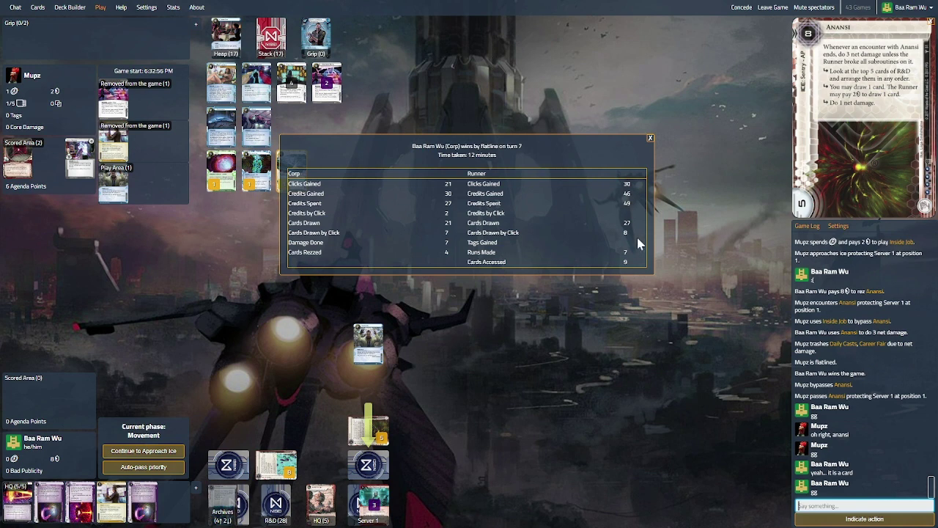
{"action": "left_click", "coordinate": [651, 139]}
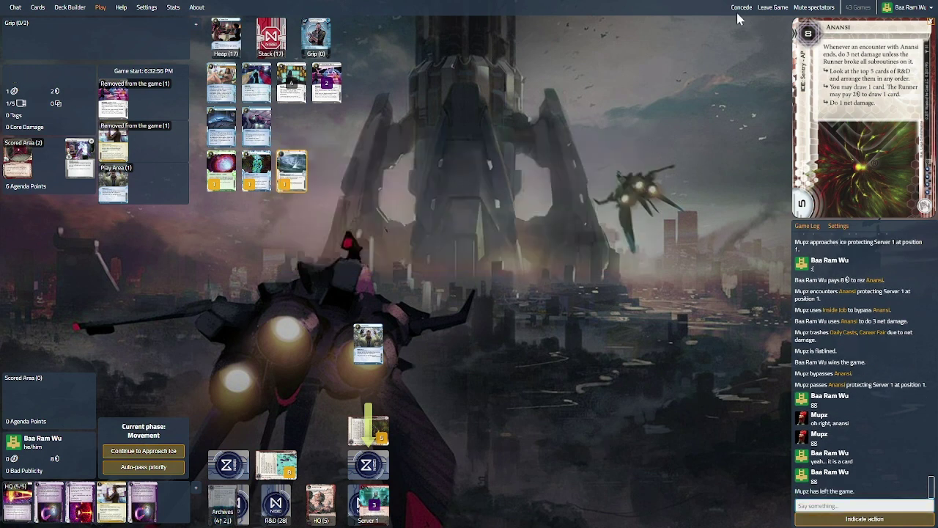
{"action": "left_click", "coordinate": [773, 8]}
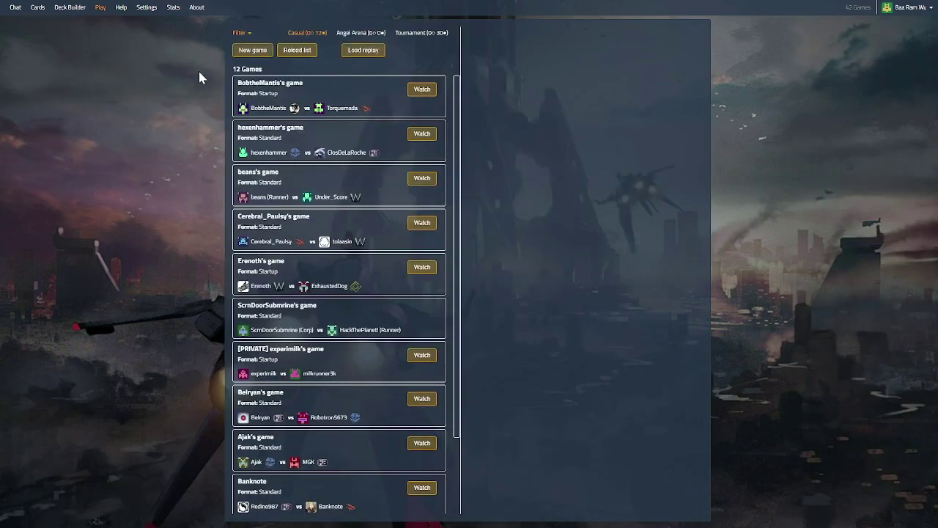